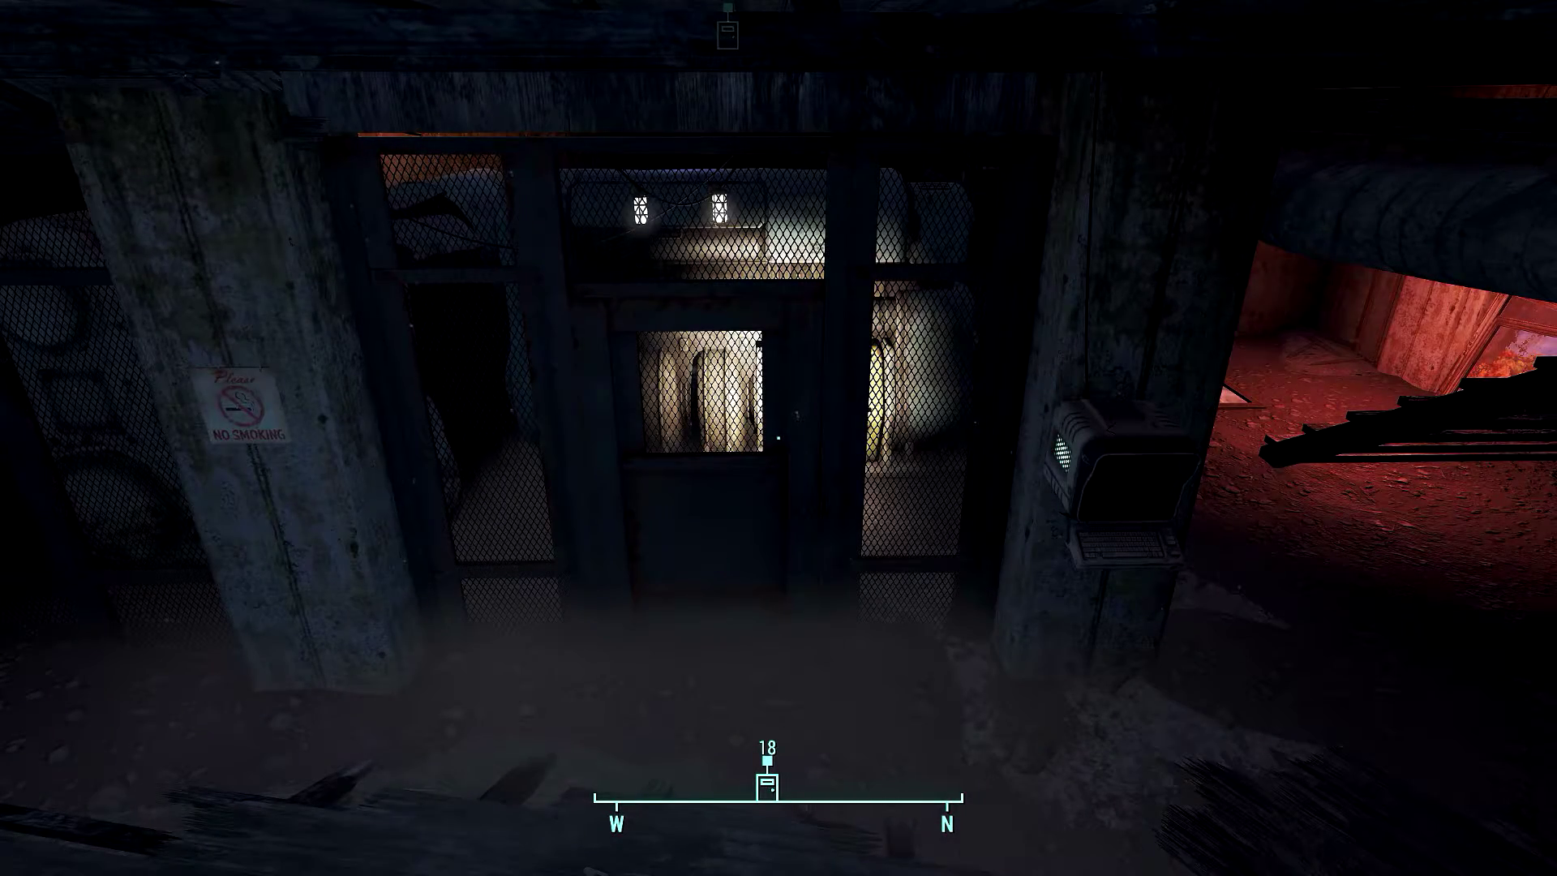
Try to pick the novice lock on the security gate with a bobby pin and leave the lockpicking screen
key(w)
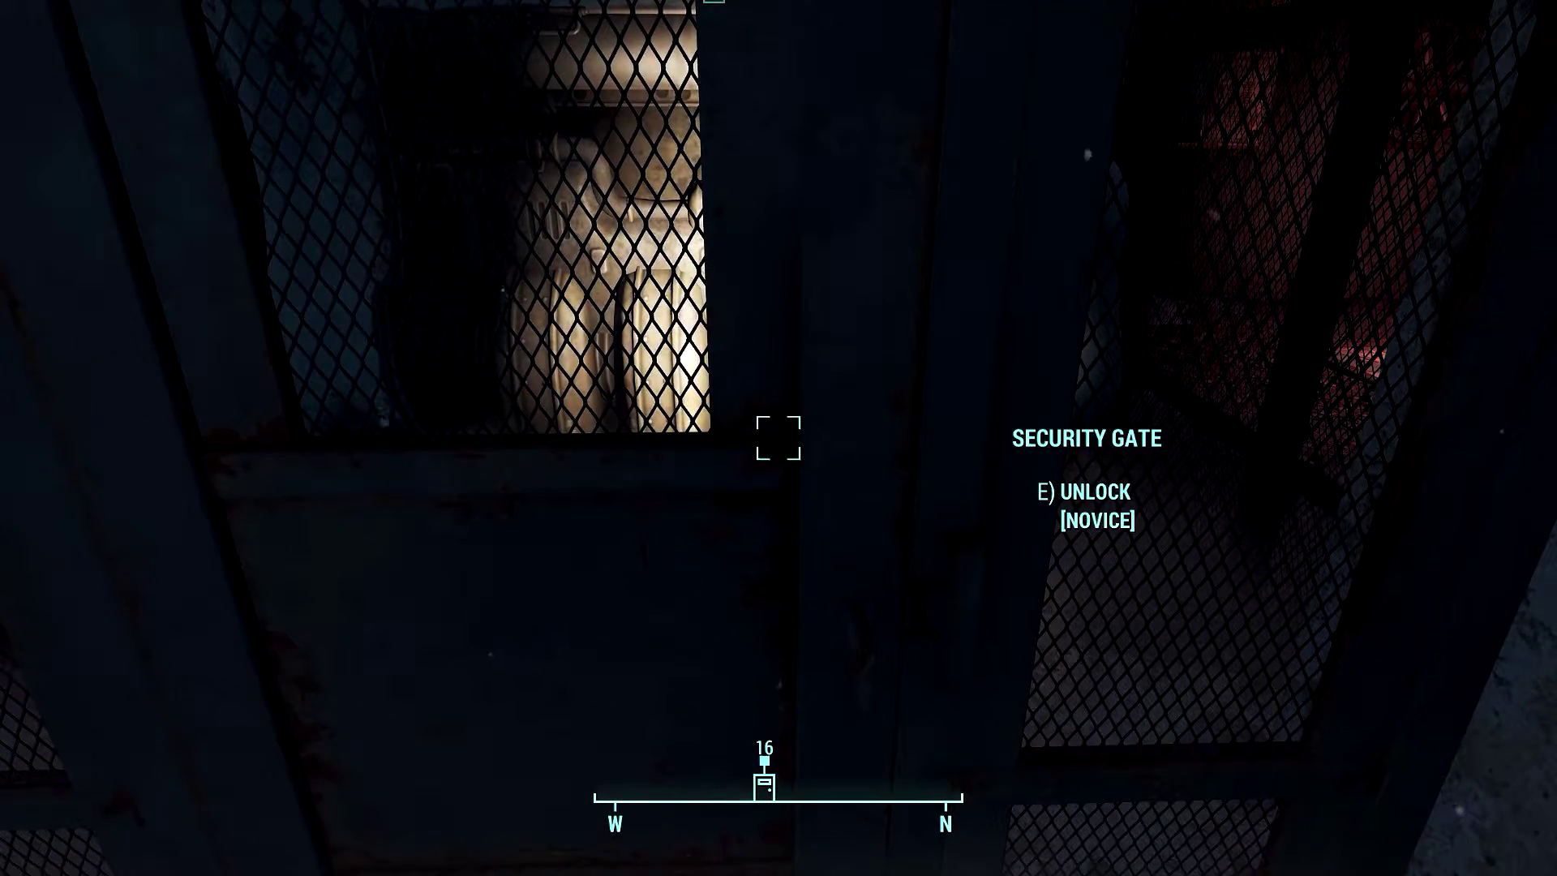
key(e)
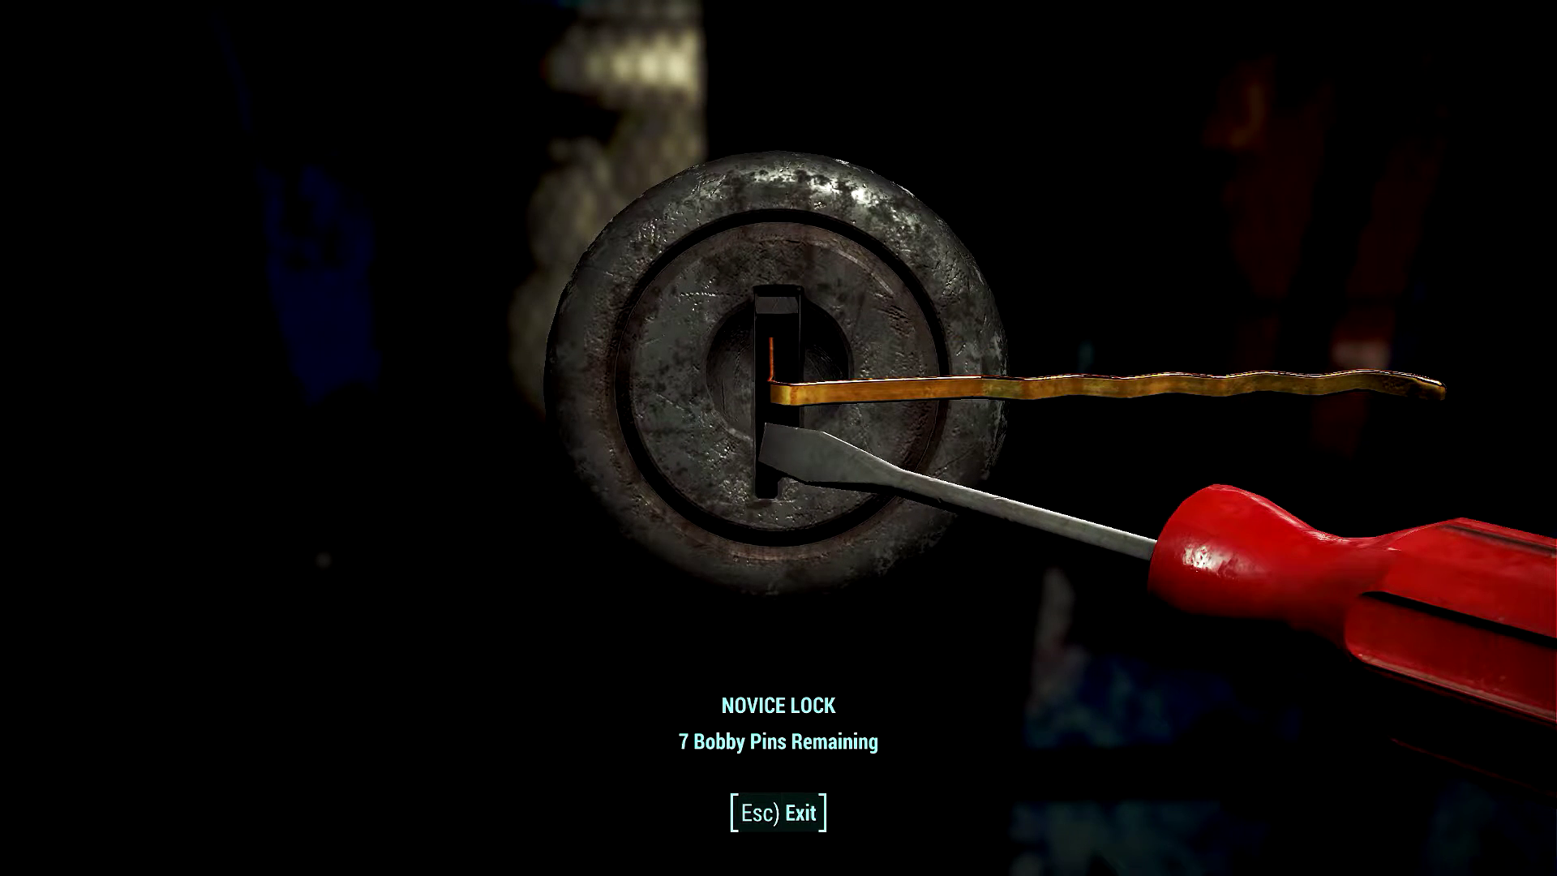
key(d)
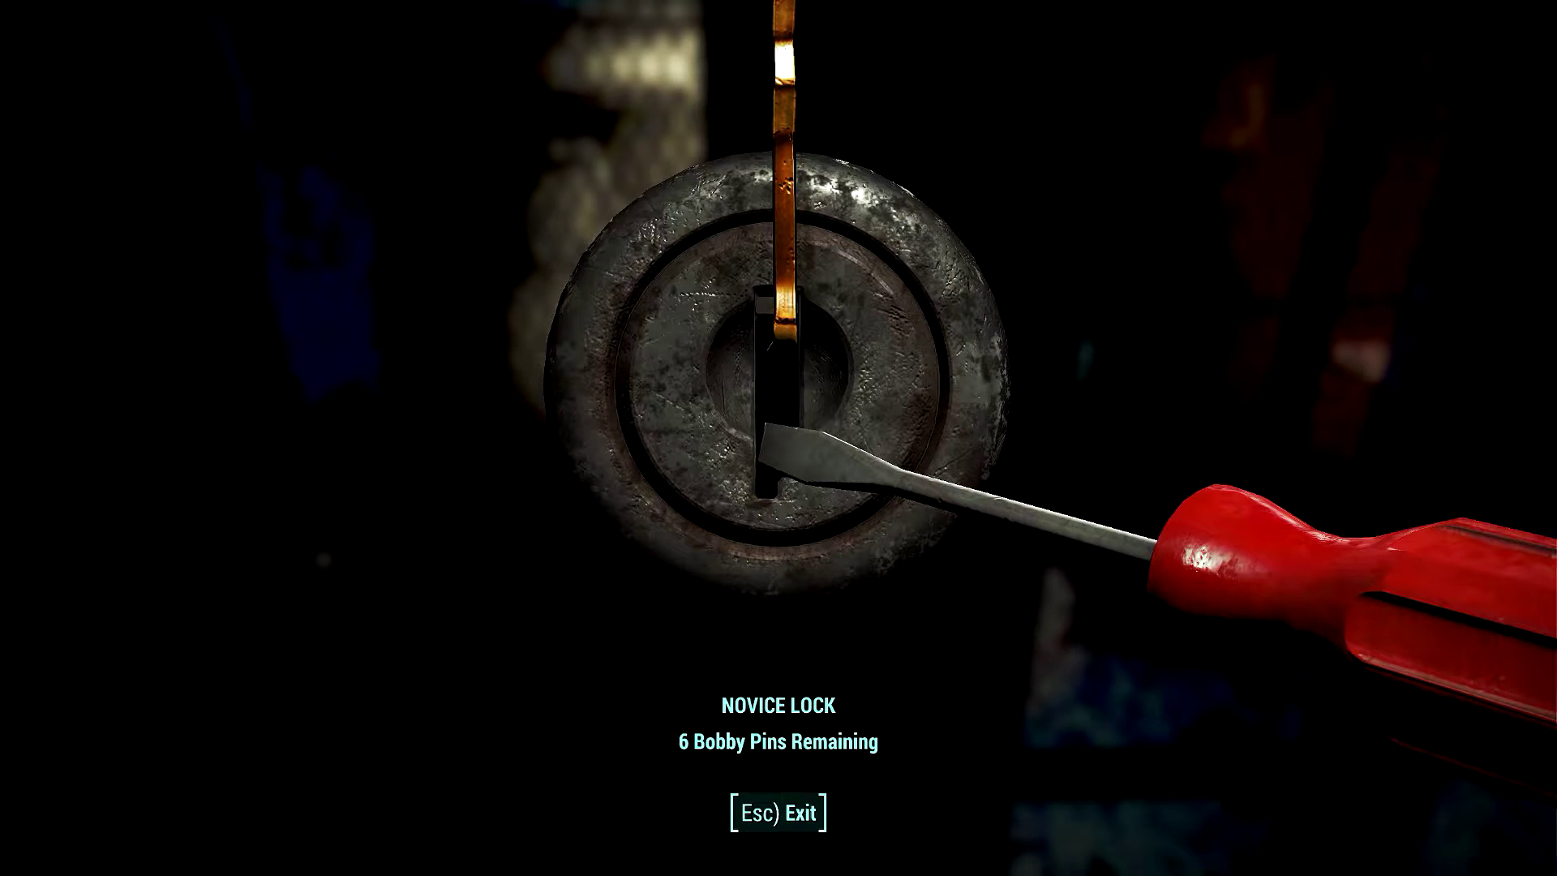
key(Escape)
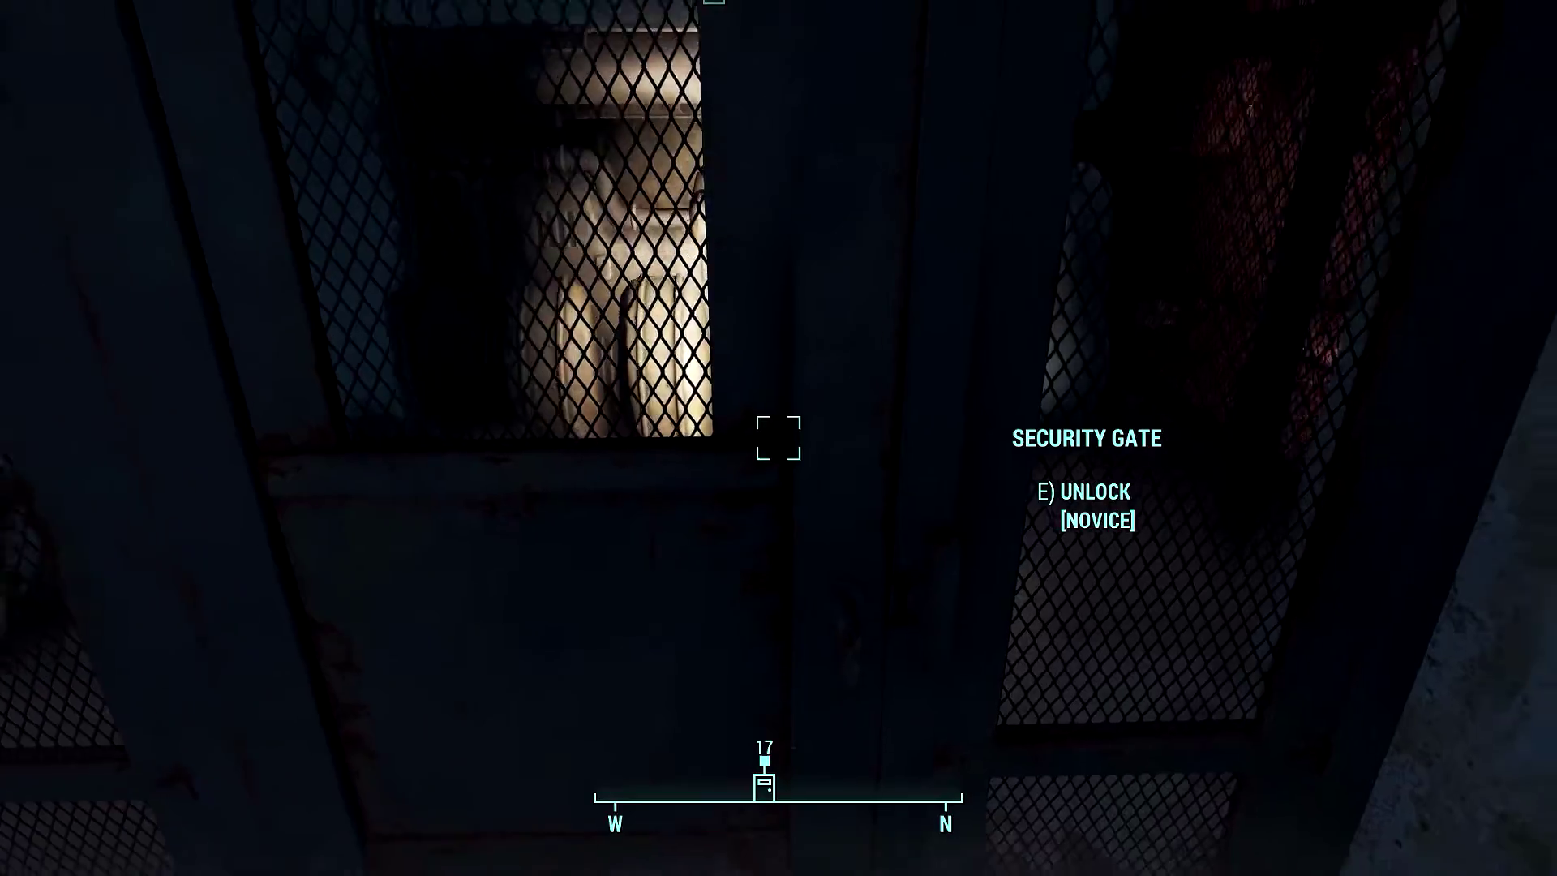
View the password hacking screen of the novice-locked computer terminal beside the gate, and leave it without choosing a word
key(d)
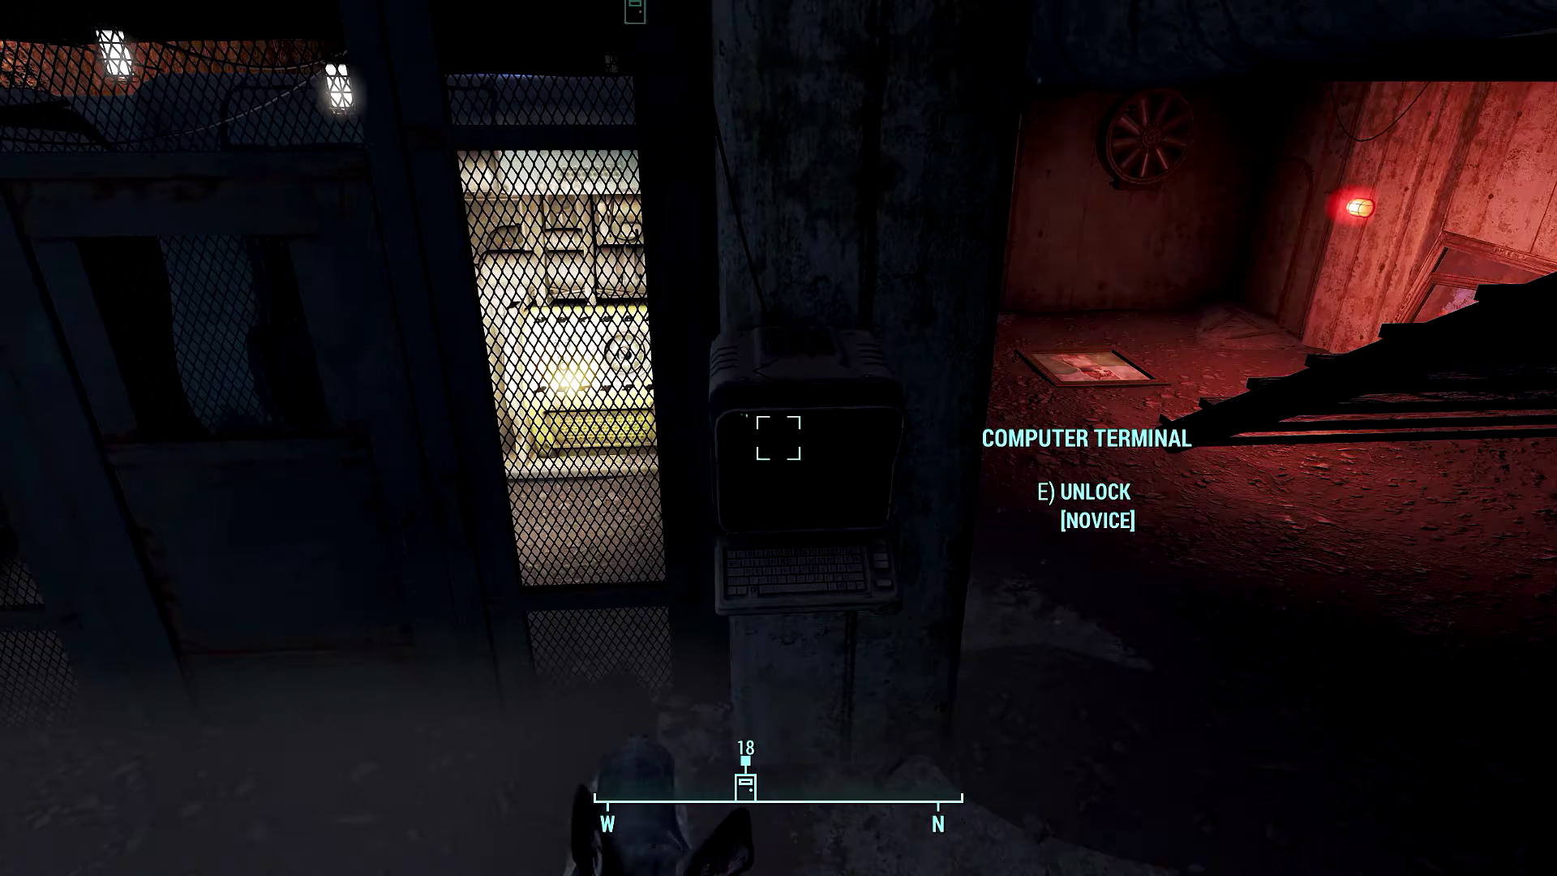
key(e)
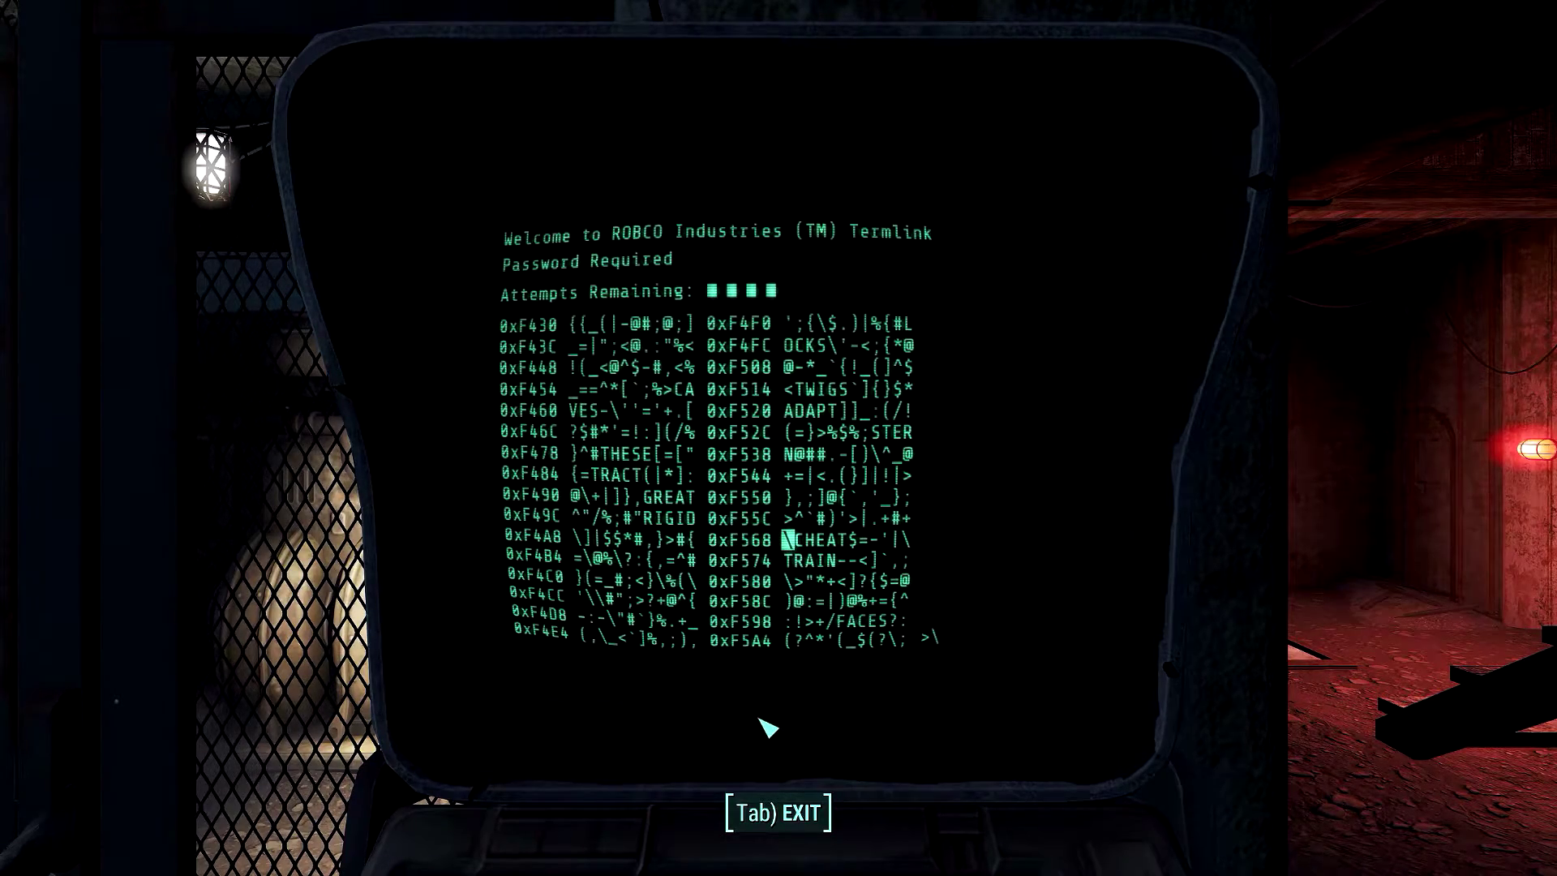
key(Tab)
key(a)
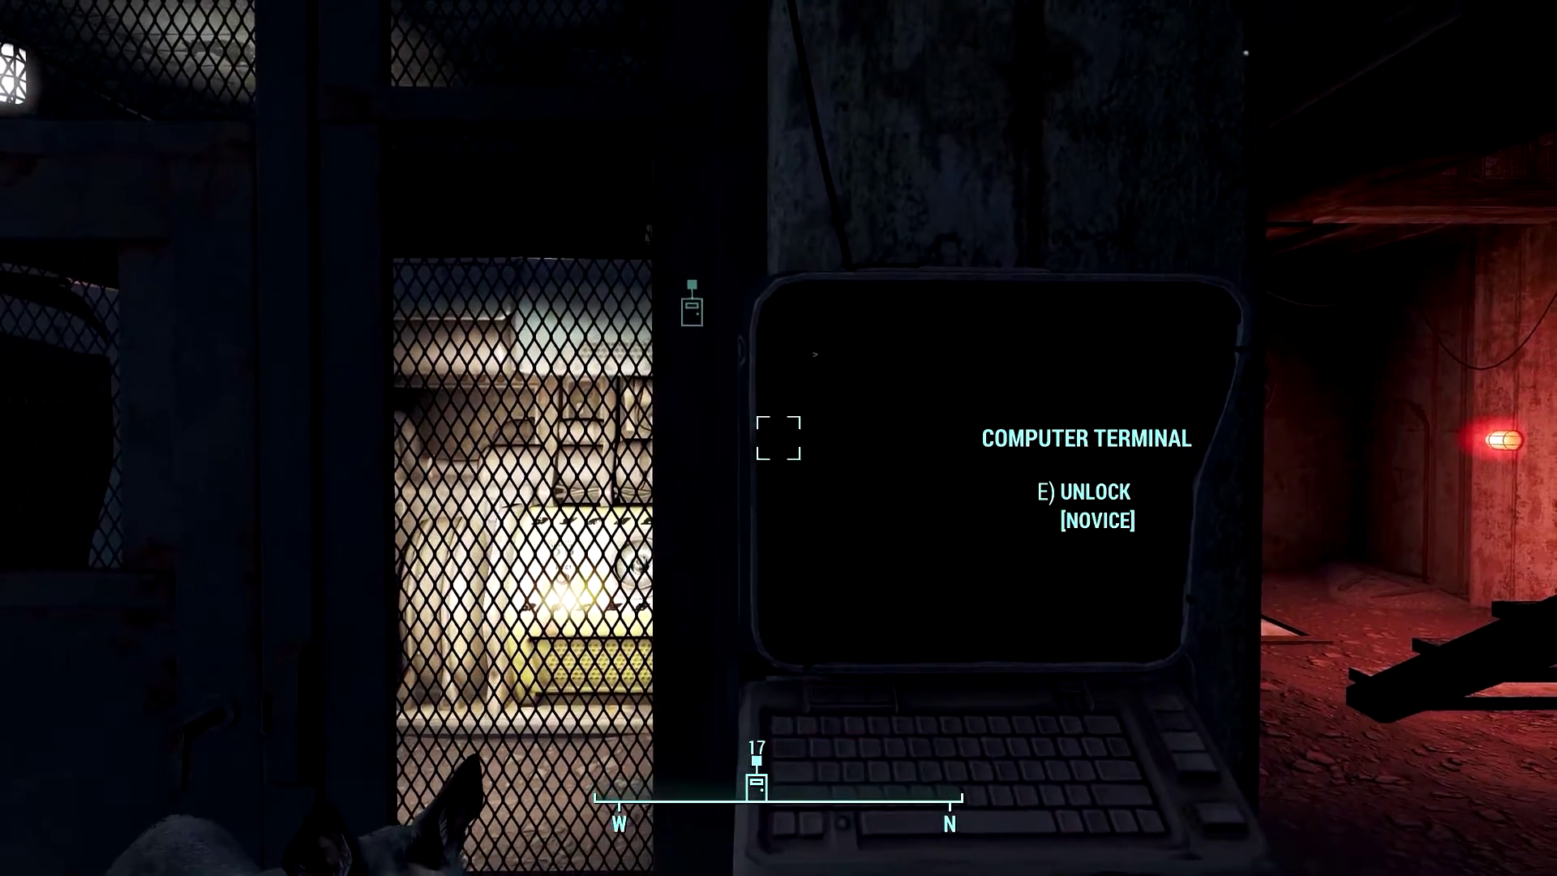
key(s)
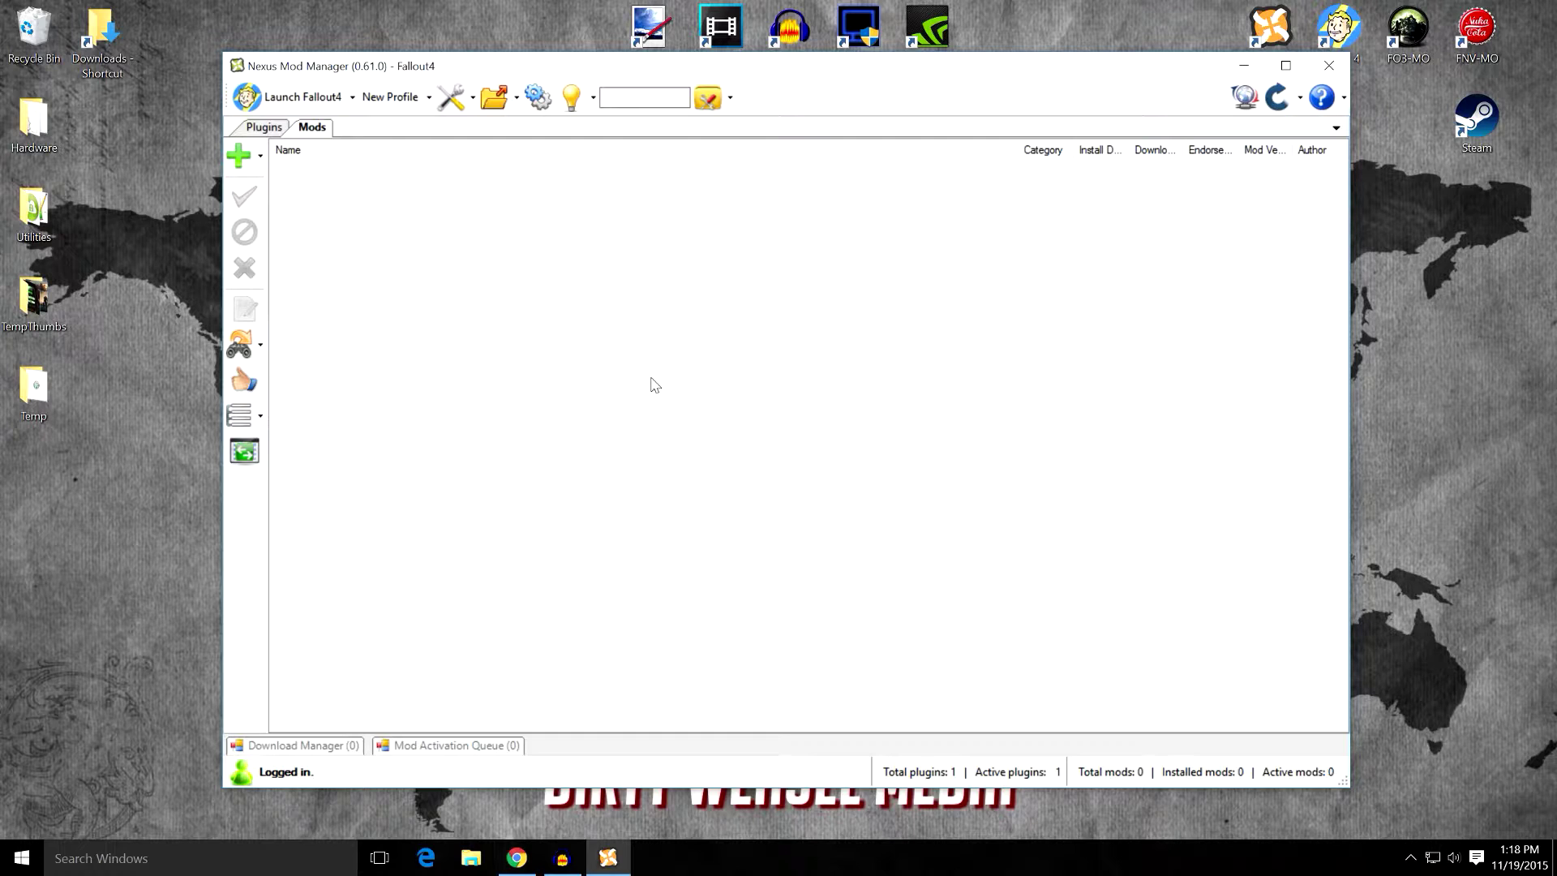
Switch to Chrome and read the description, update notes and installation instructions on the Easier Hacking with Options mod page
click(517, 858)
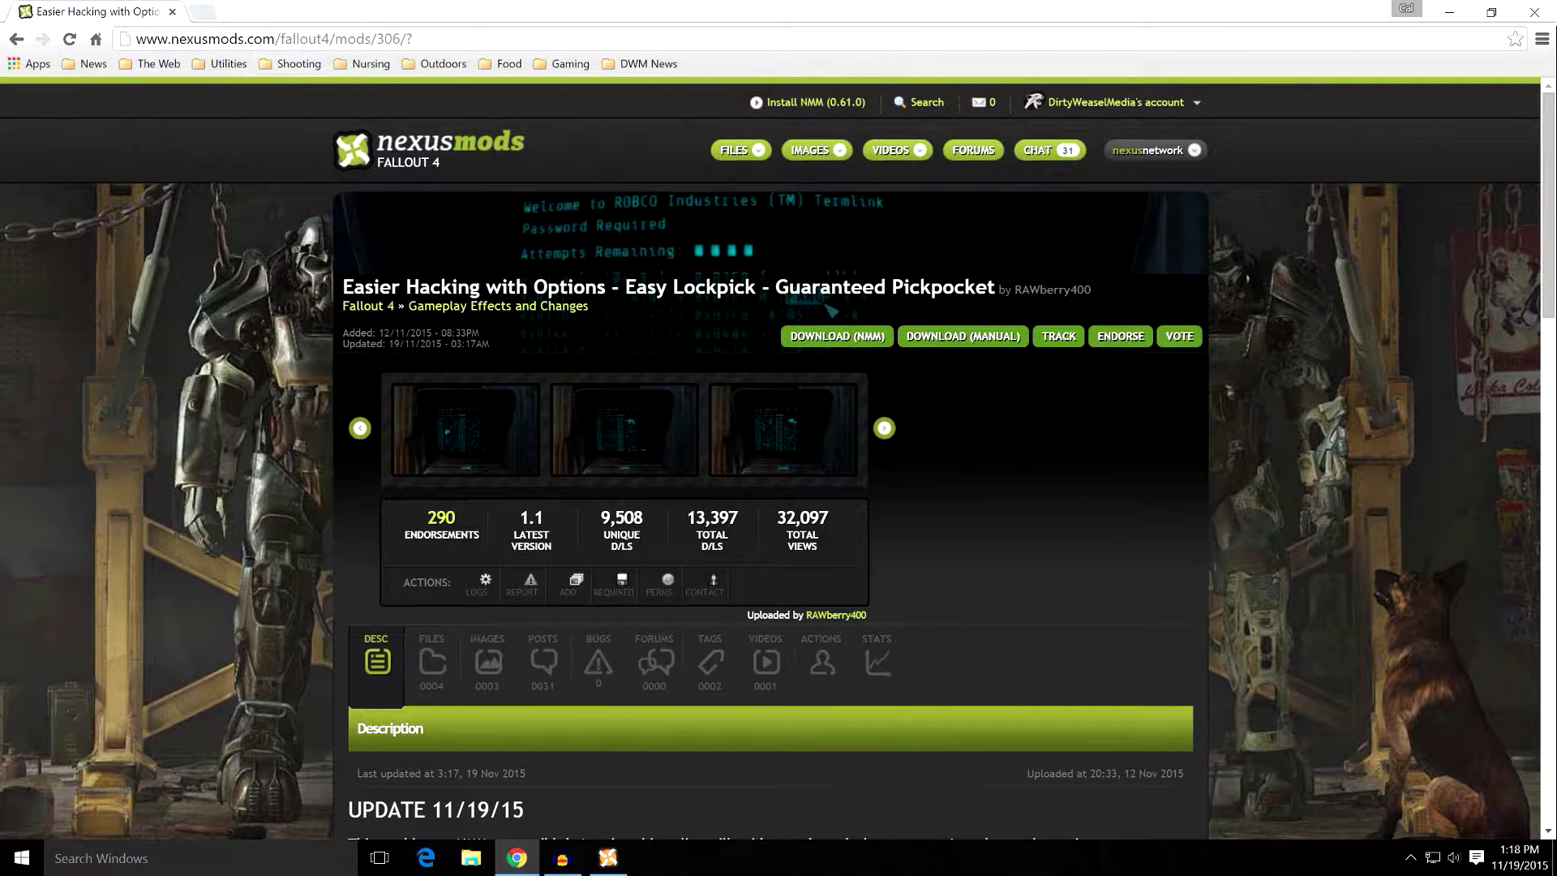
drag(377, 38, 400, 38)
click(327, 179)
scroll(301, 341, down, 2)
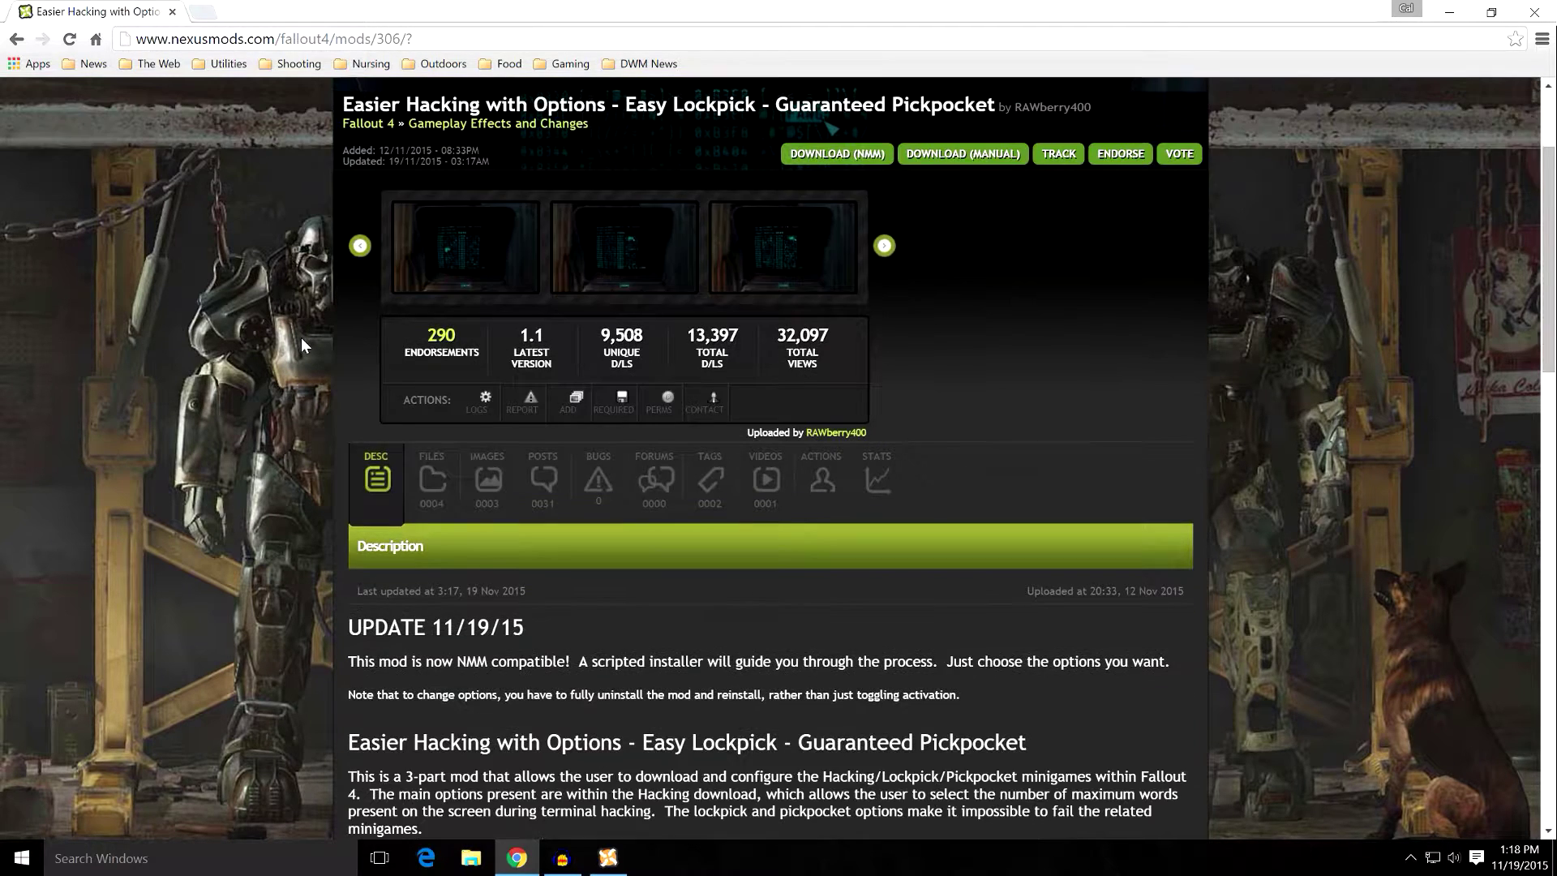
scroll(304, 343, down, 4)
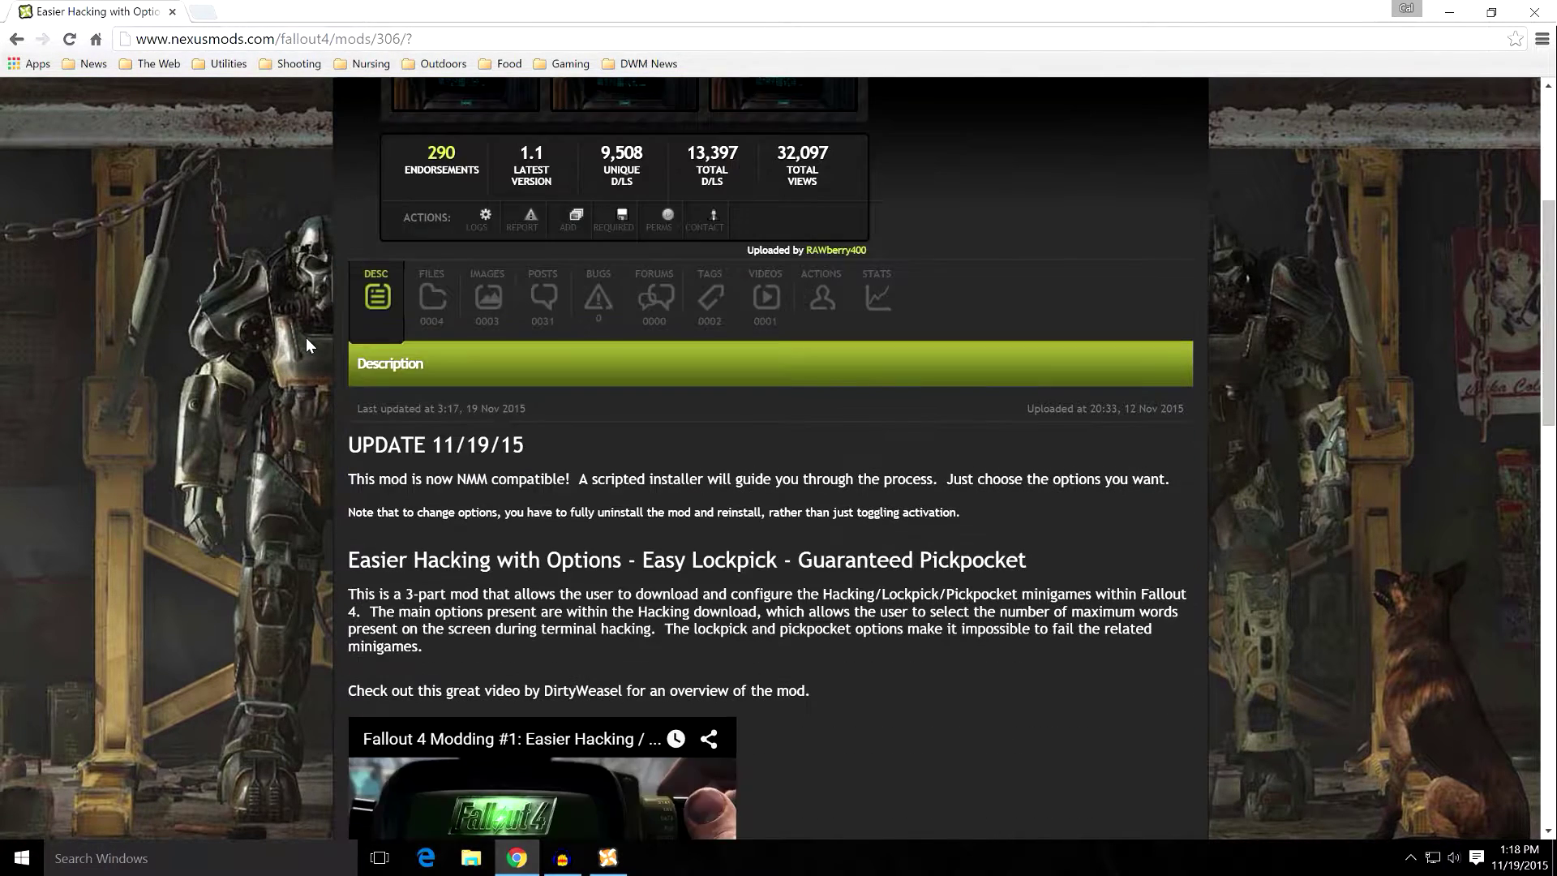
scroll(307, 345, down, 1)
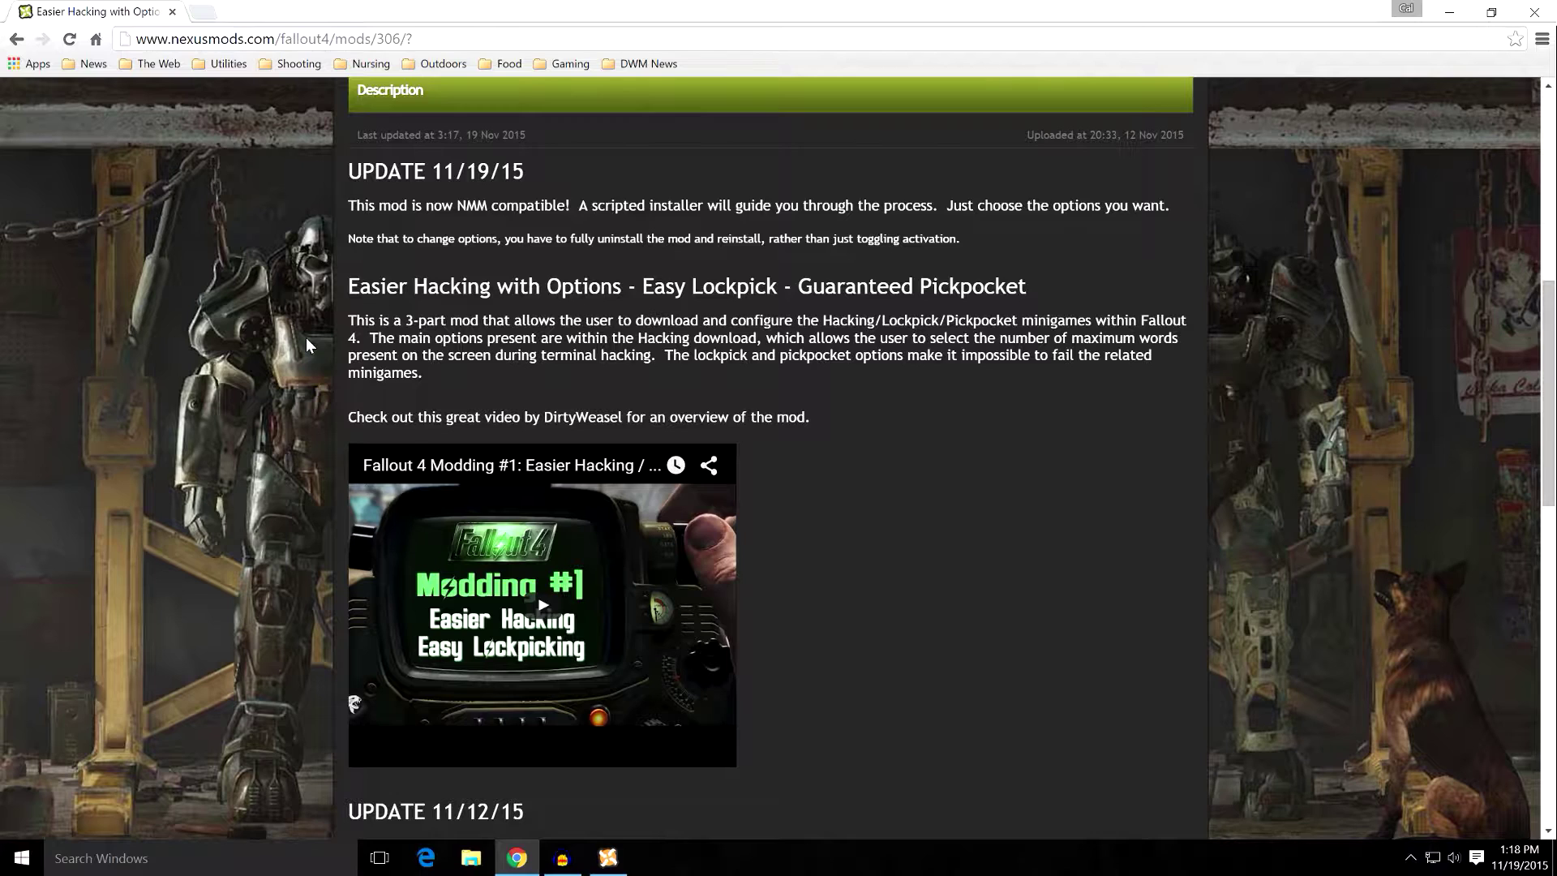
scroll(306, 344, up, 2)
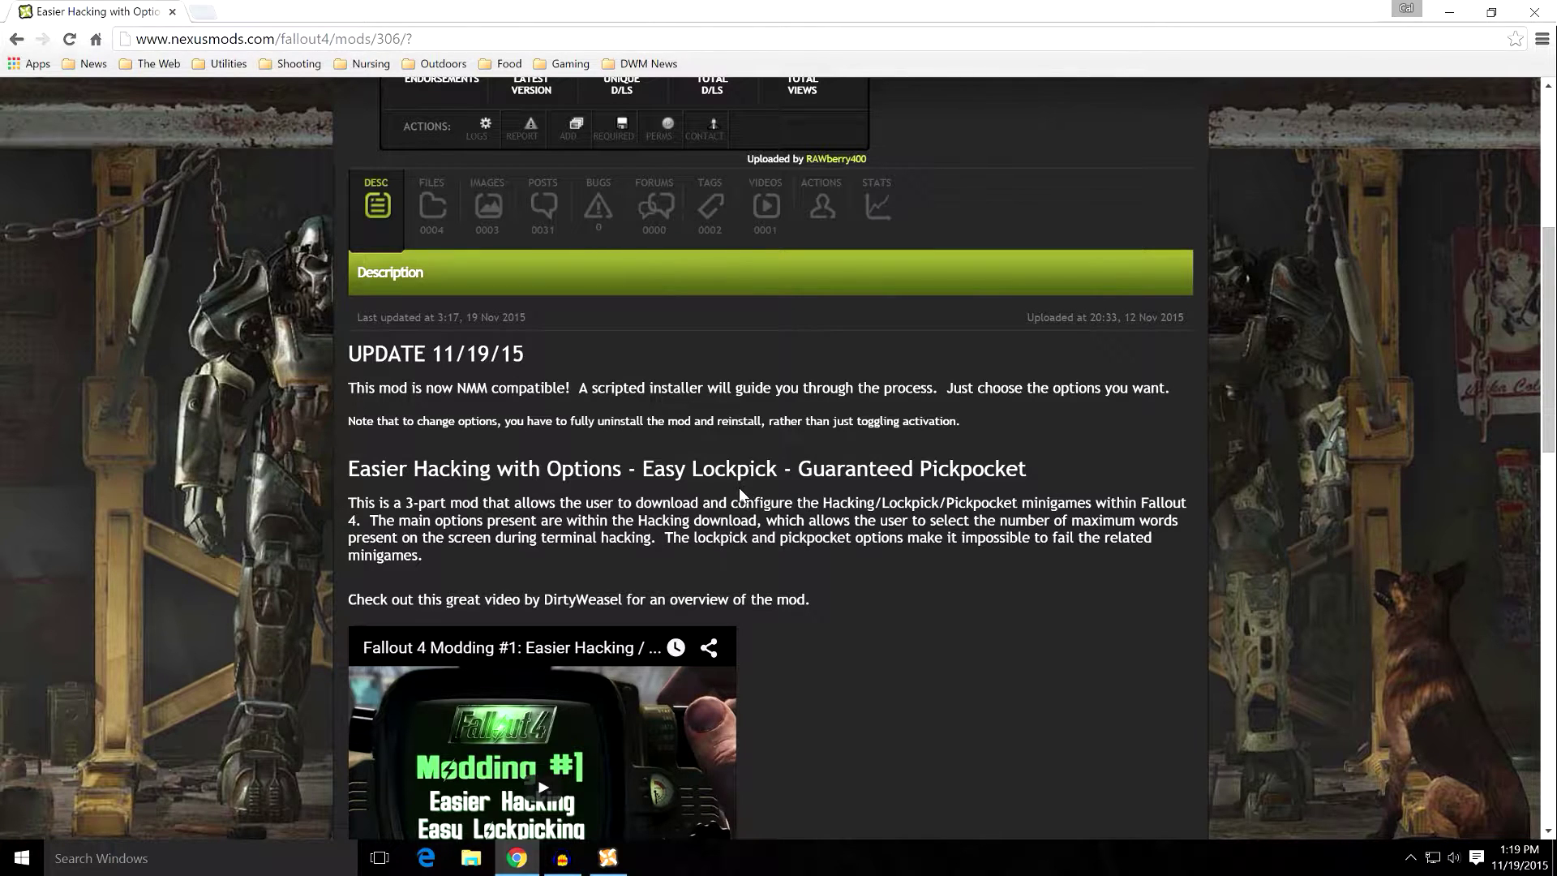
scroll(738, 488, down, 2)
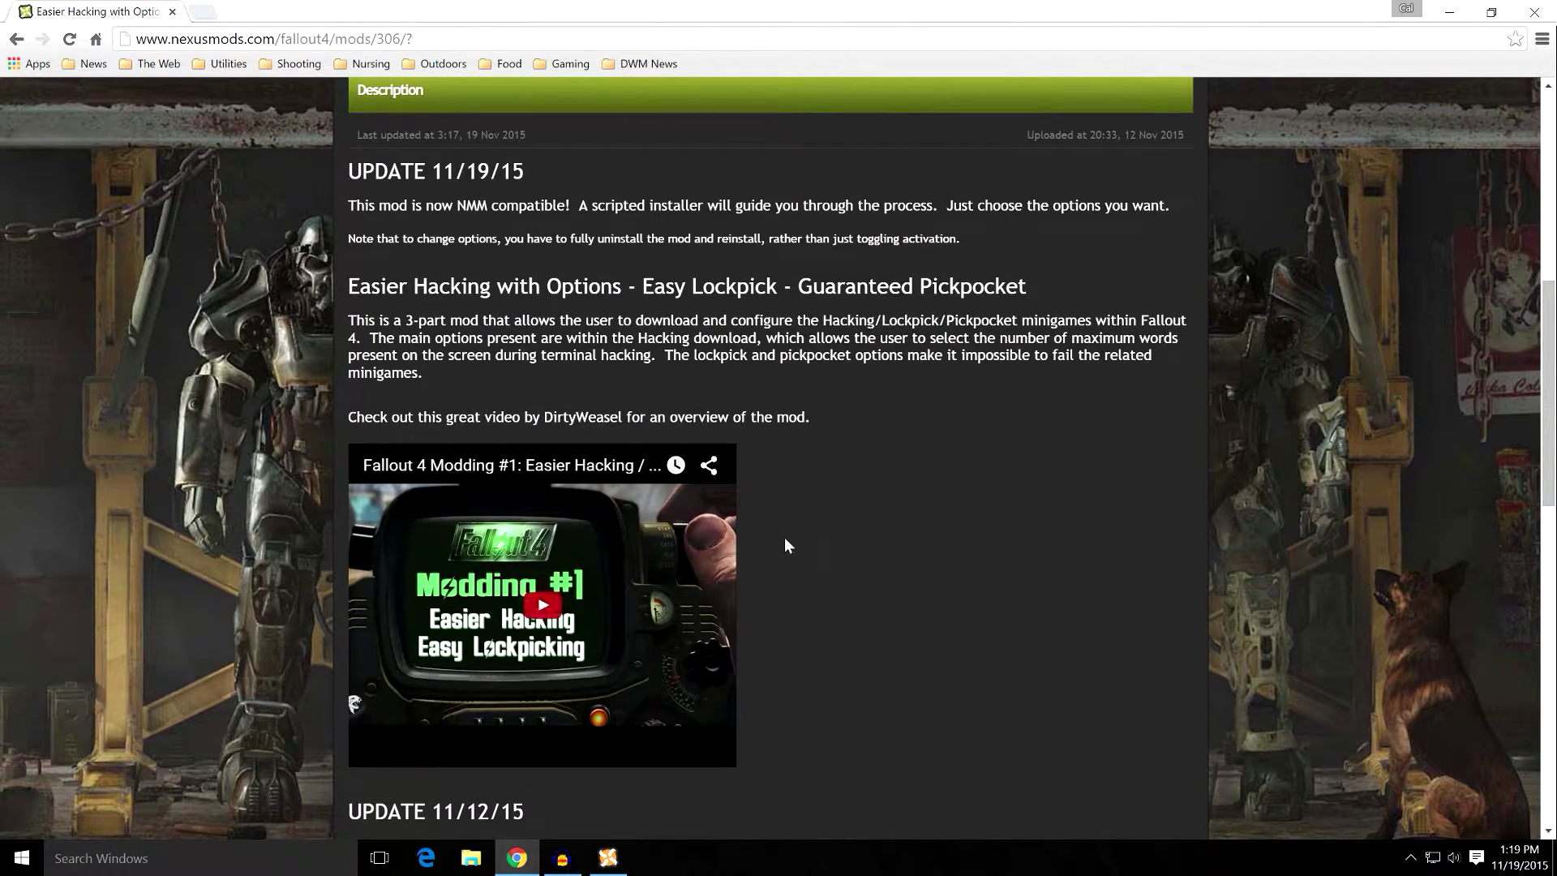
scroll(795, 527, up, 2)
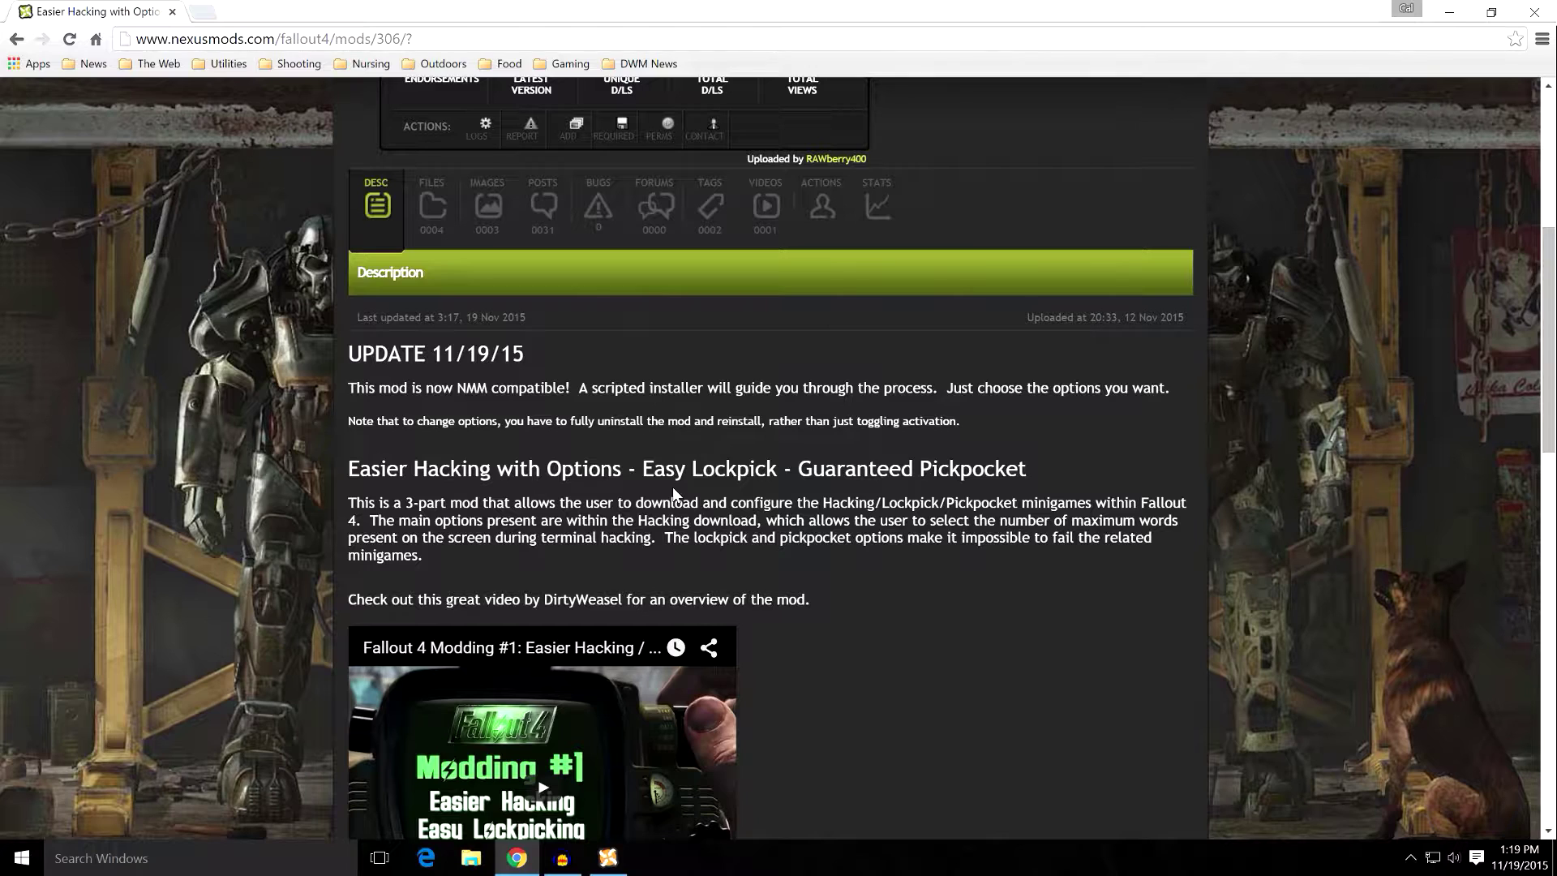
scroll(819, 493, down, 4)
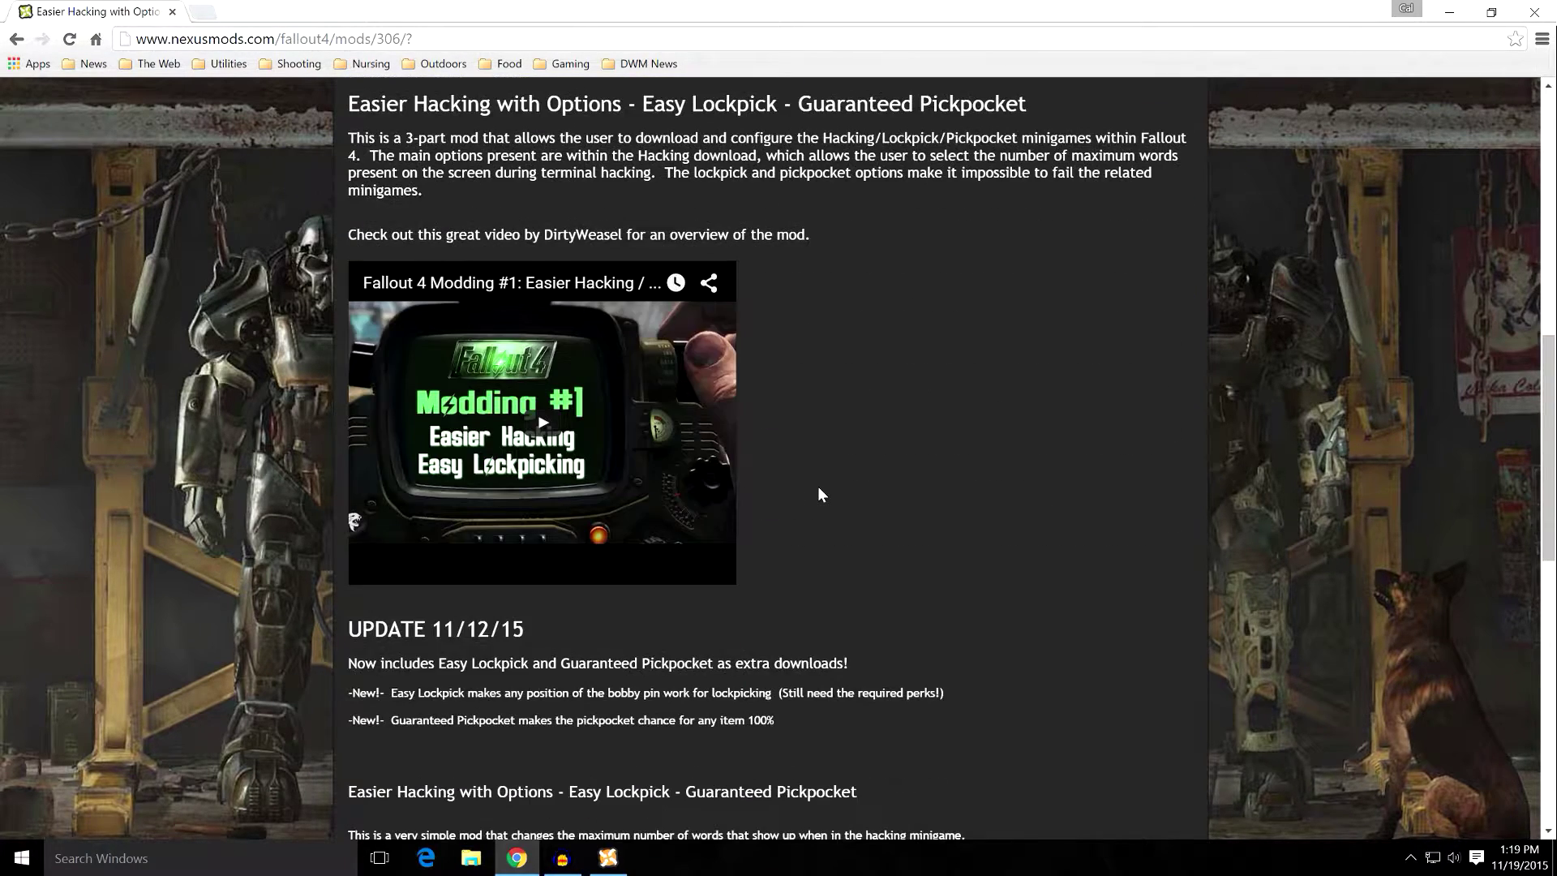
scroll(819, 492, down, 7)
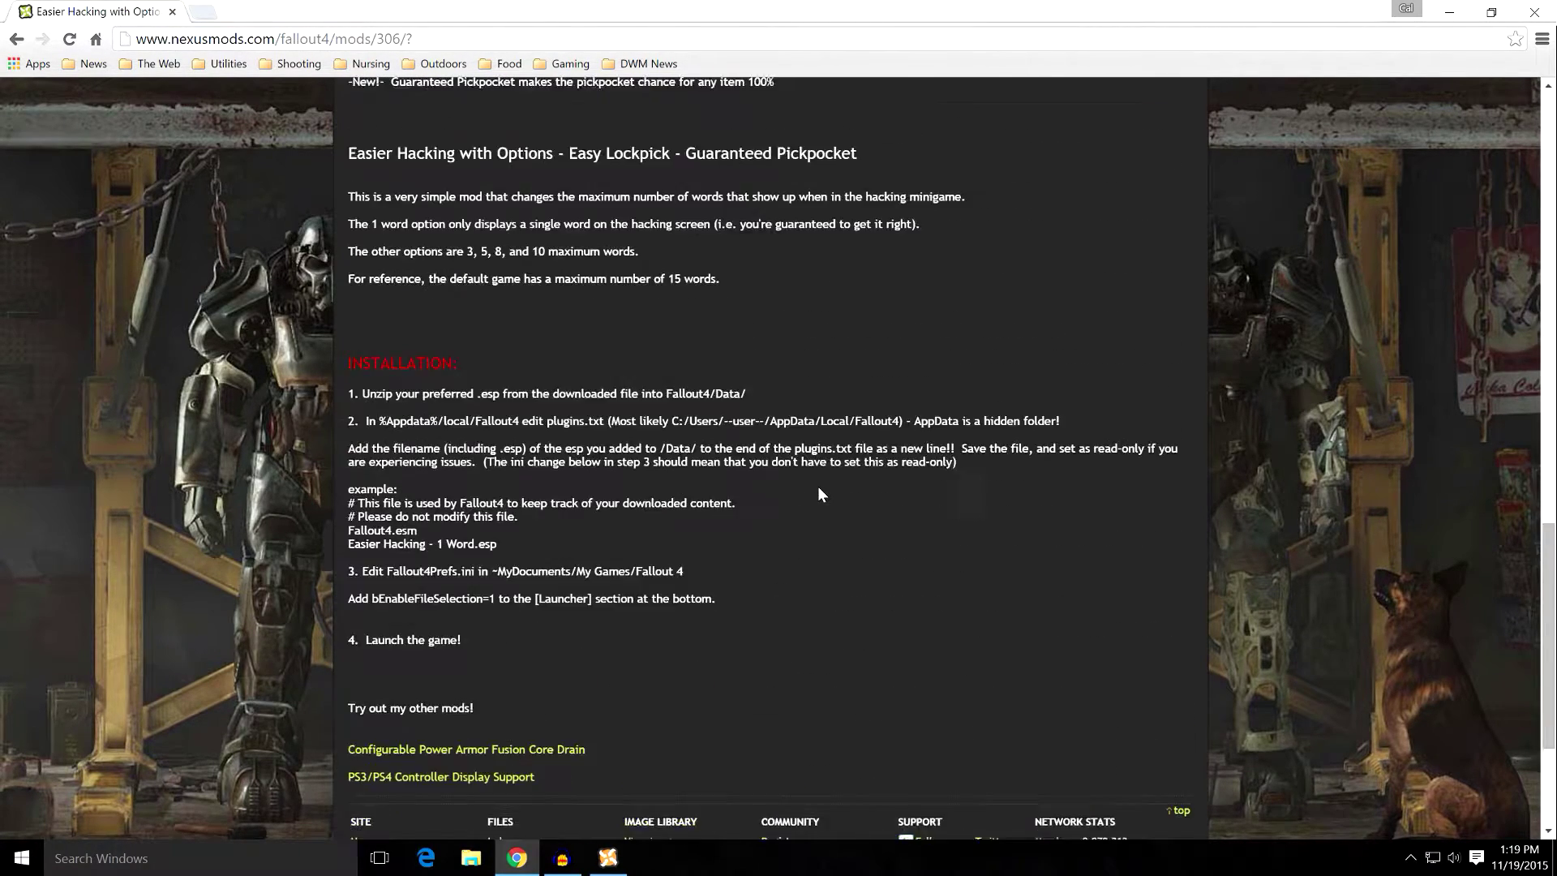
Download the version 1.1 main file of Easier Hacking with Options through the mod manager and view its download in Nexus Mod Manager
scroll(819, 493, up, 12)
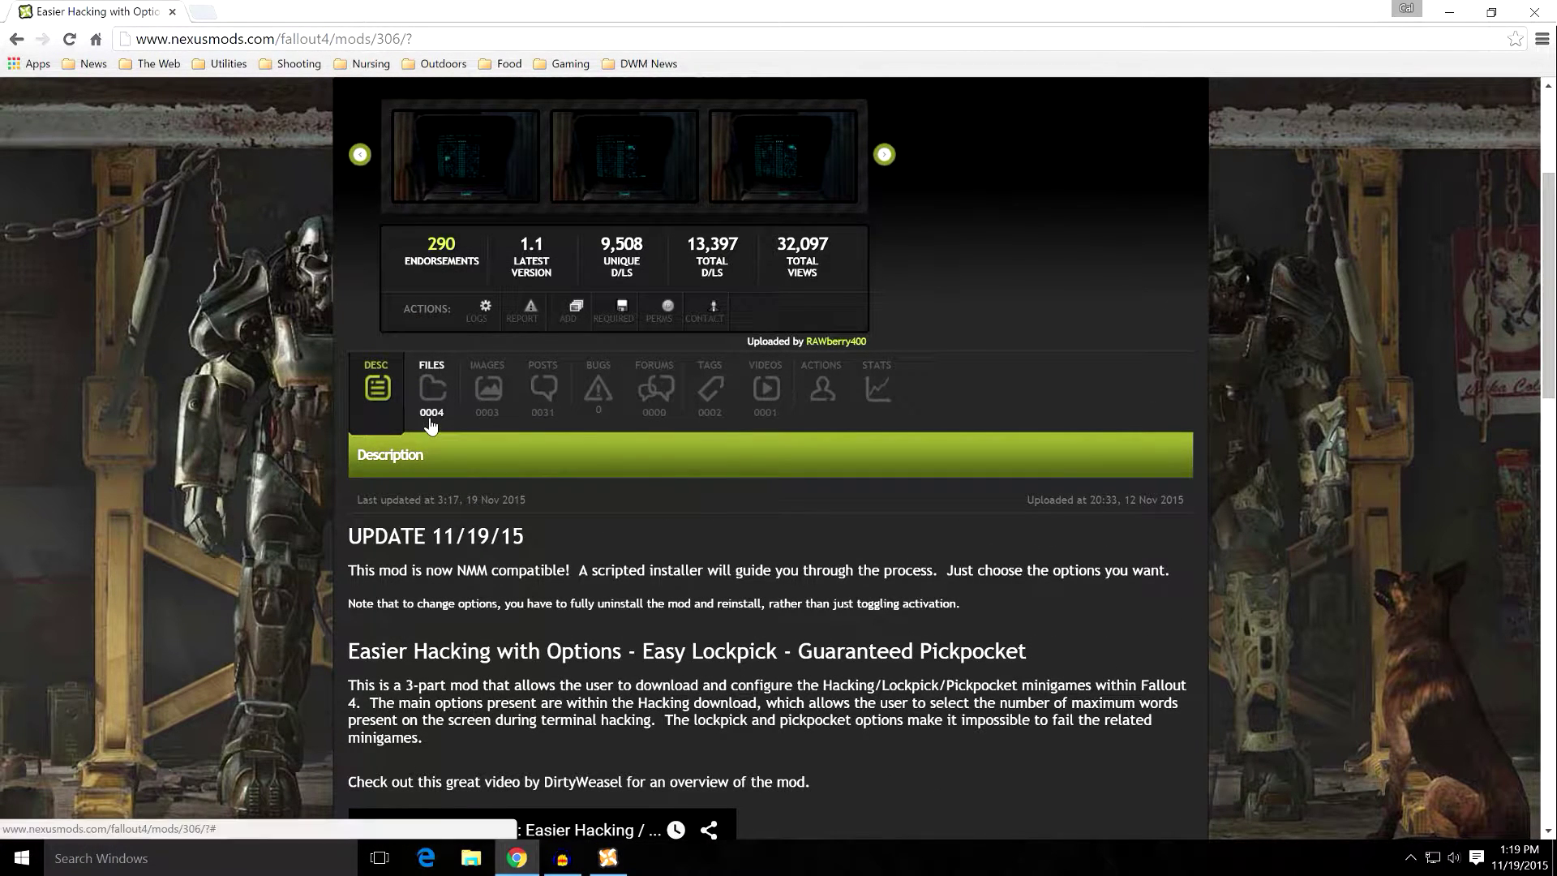
scroll(434, 412, up, 2)
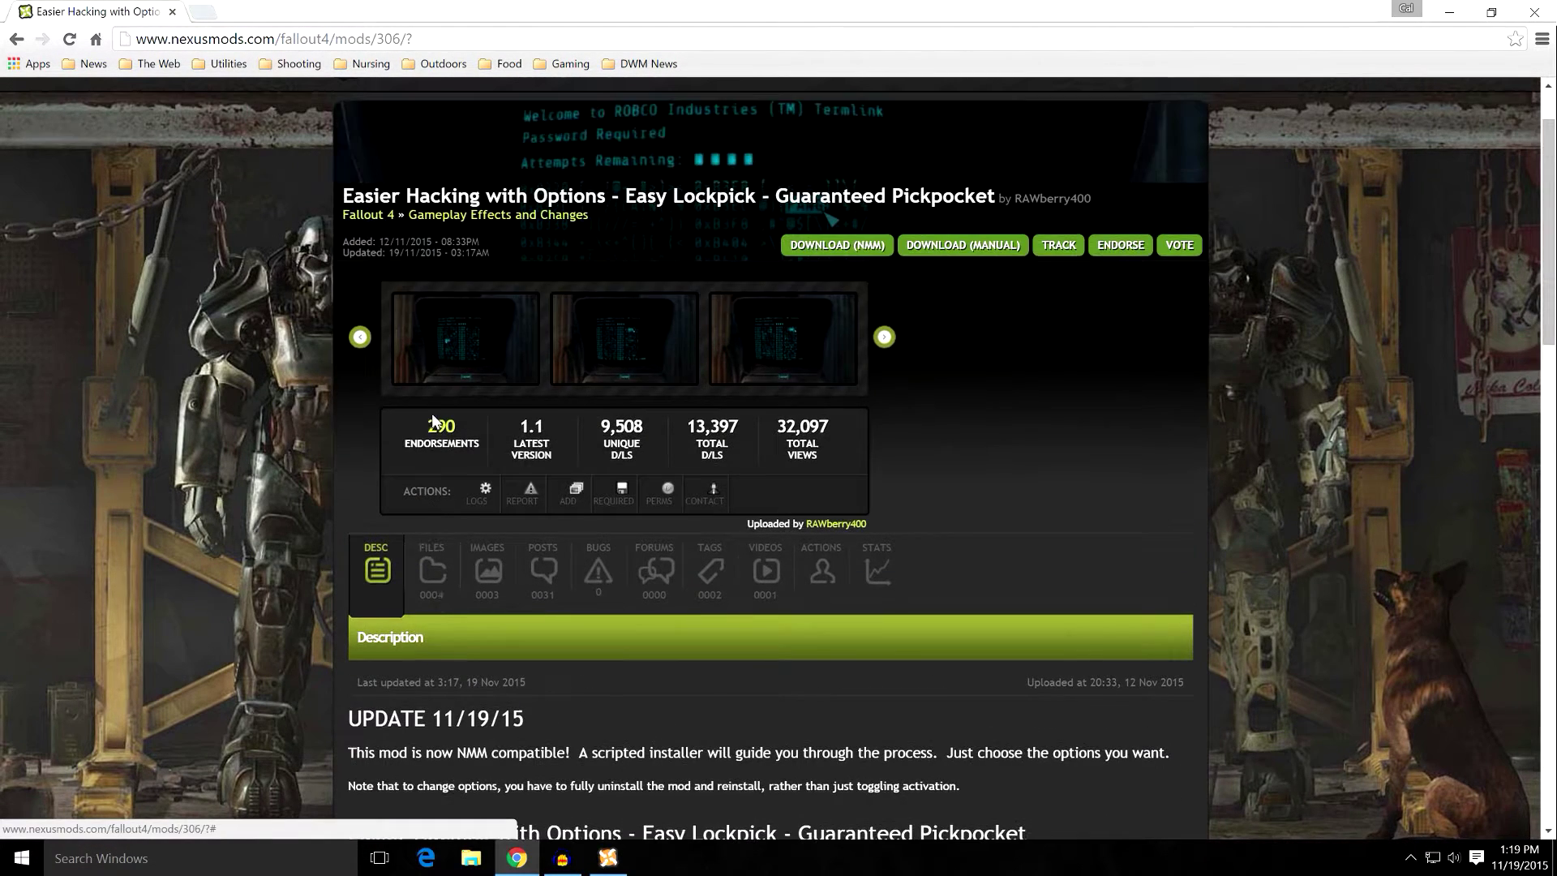
click(432, 567)
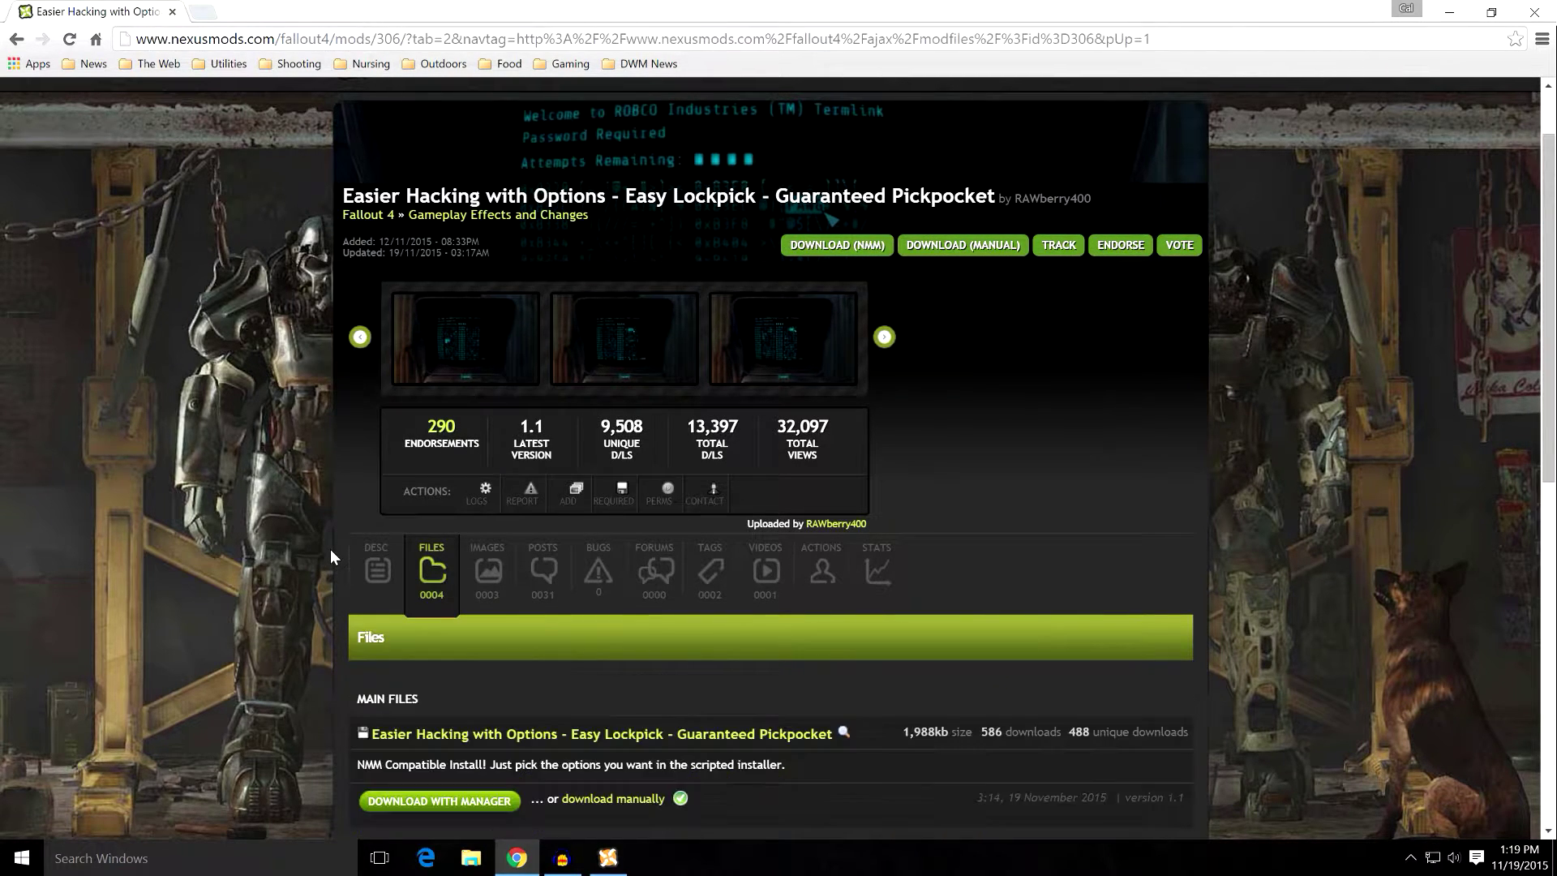
scroll(330, 548, down, 3)
scroll(329, 548, down, 1)
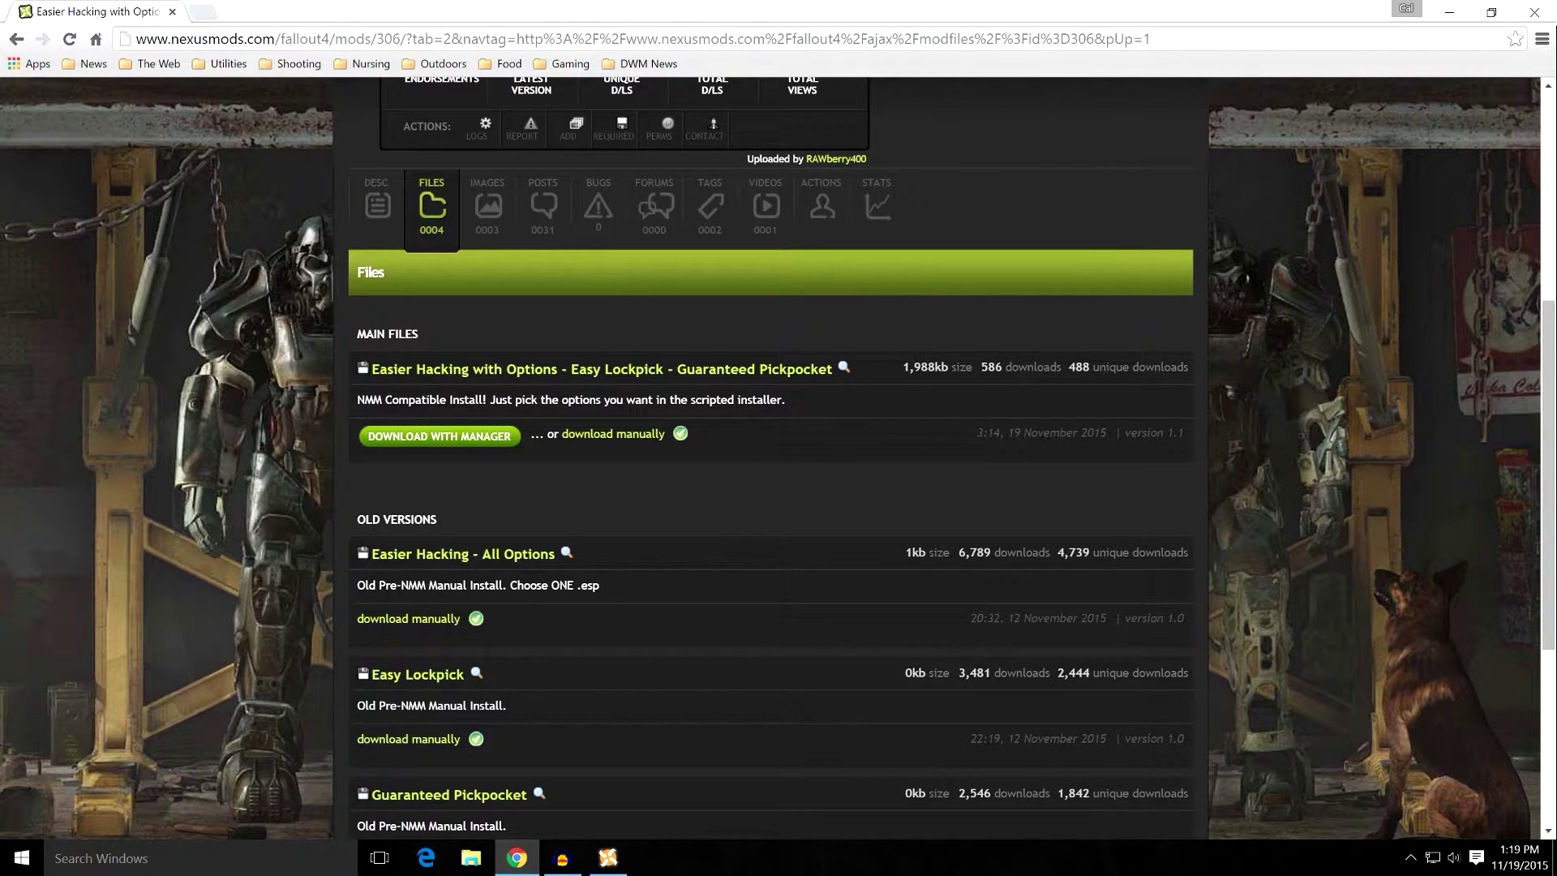
click(430, 442)
click(1452, 14)
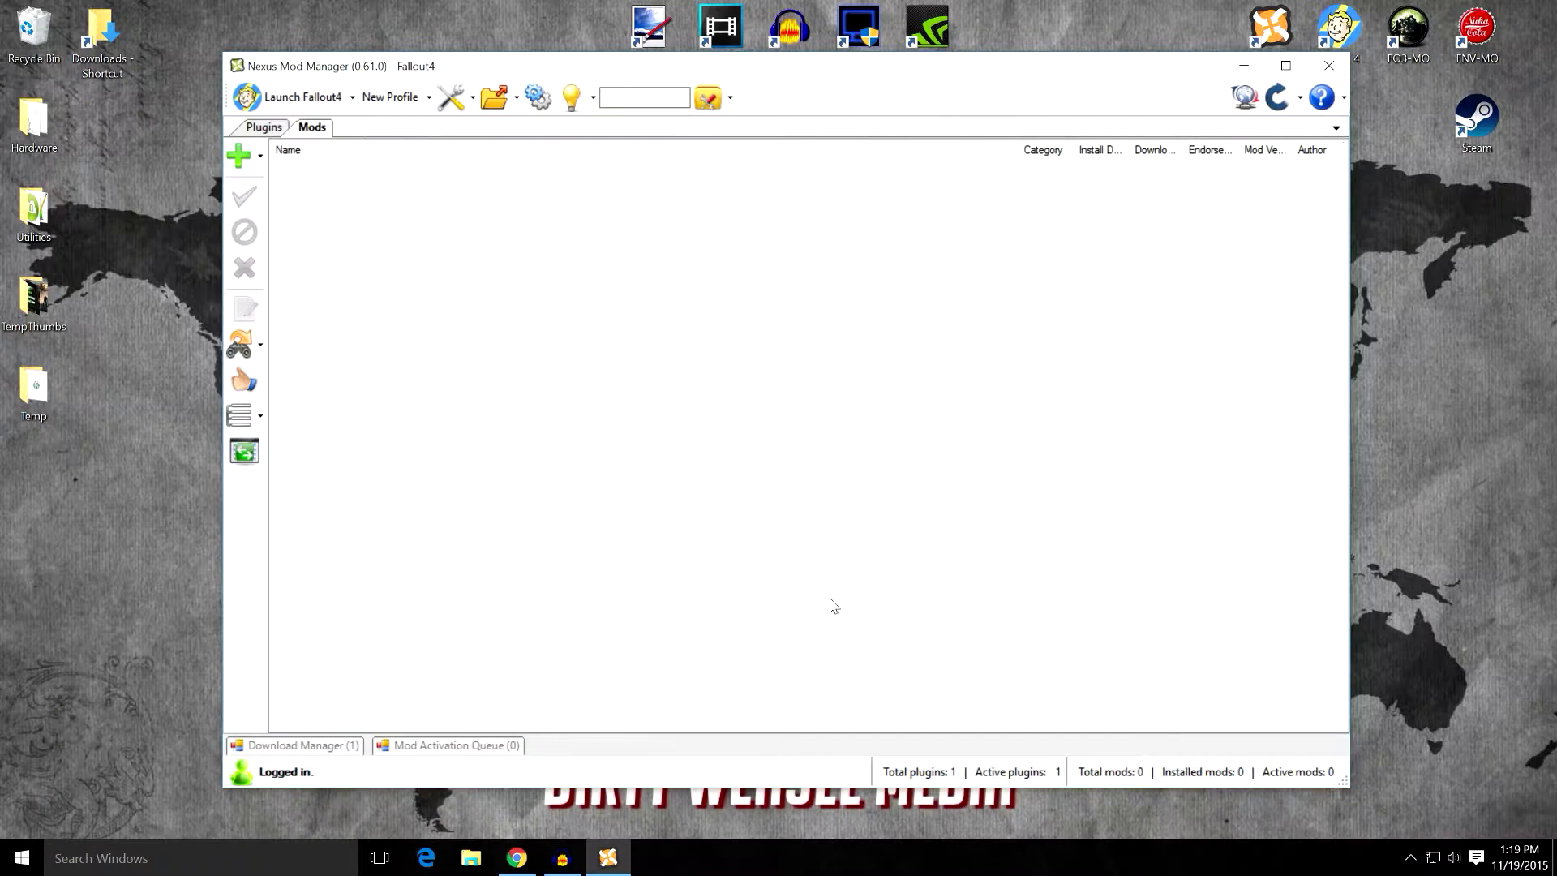
click(335, 747)
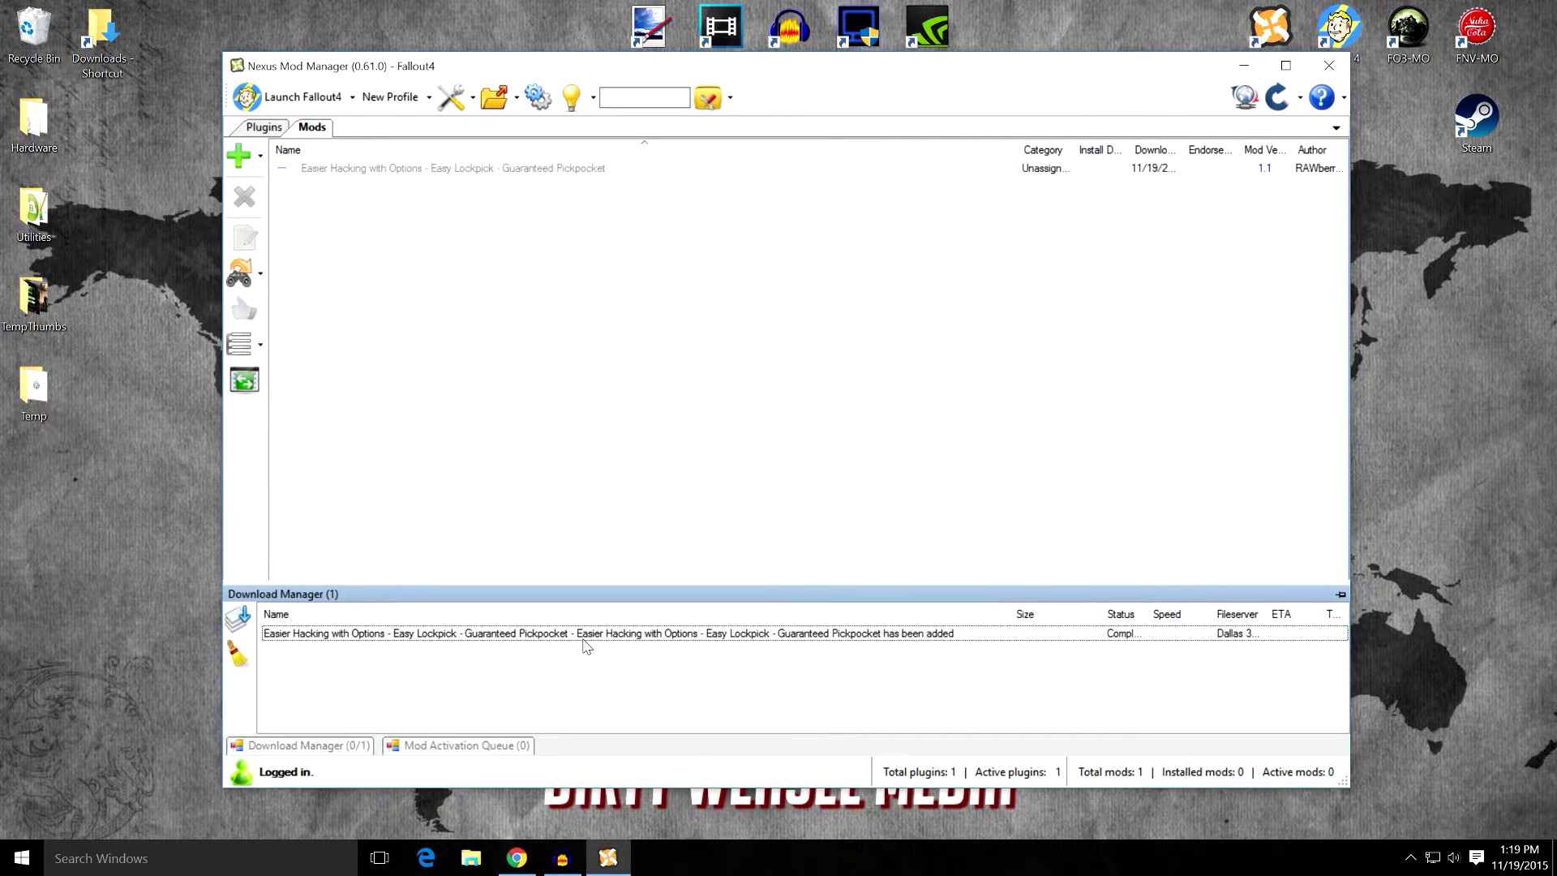
Install the Easier Hacking with Options mod with only the 1 Word hacking option and Easy Lockpick, leaving Guaranteed 100% Pickpocket off
click(412, 173)
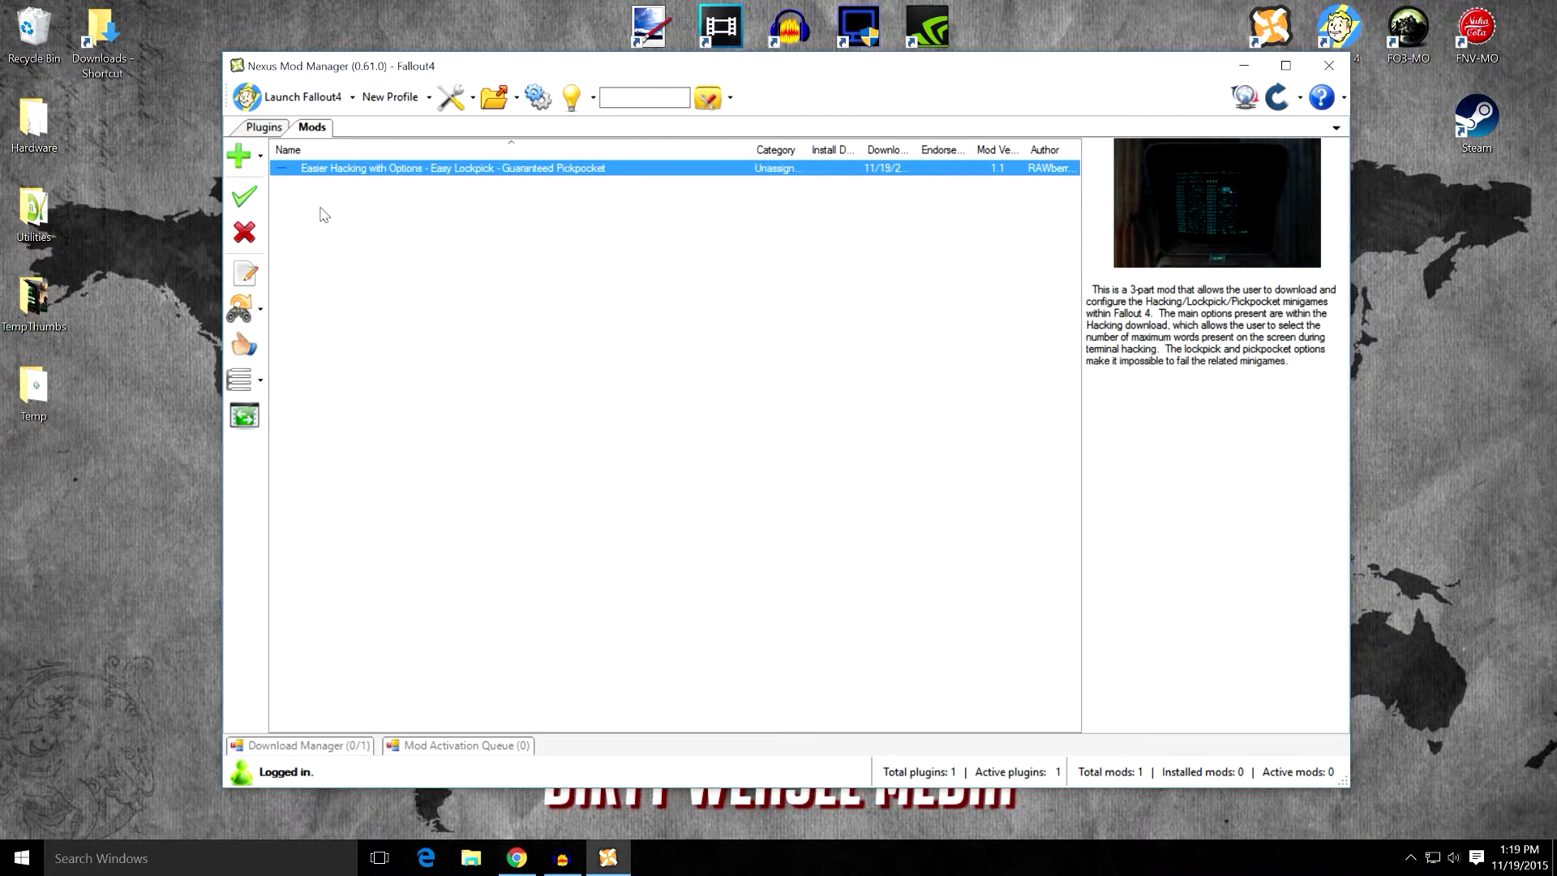
click(256, 197)
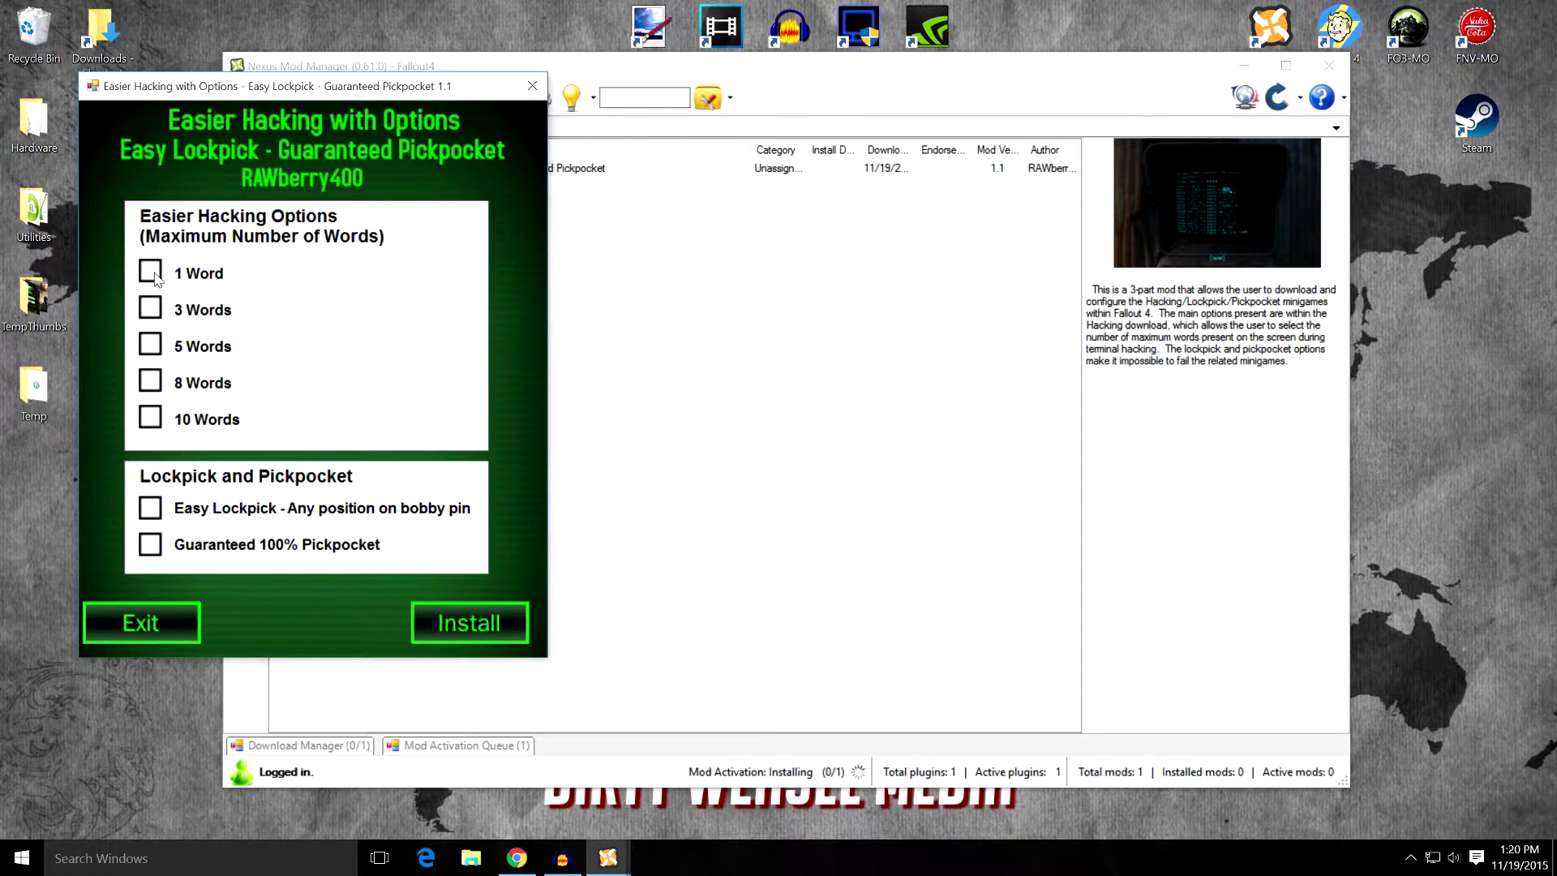
click(155, 279)
click(159, 510)
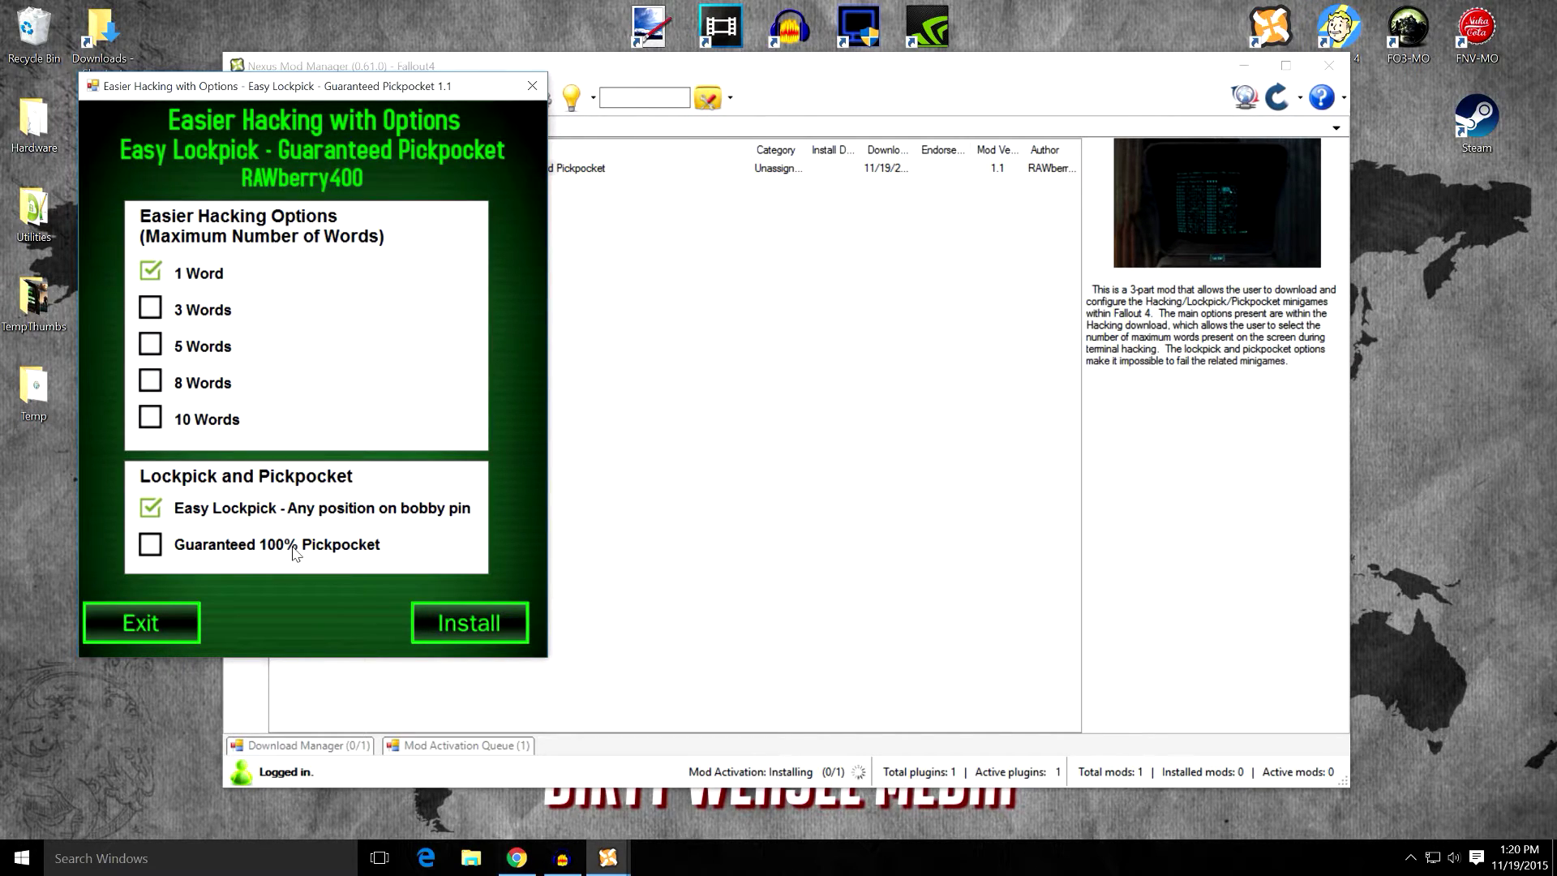
click(156, 552)
click(149, 553)
click(445, 621)
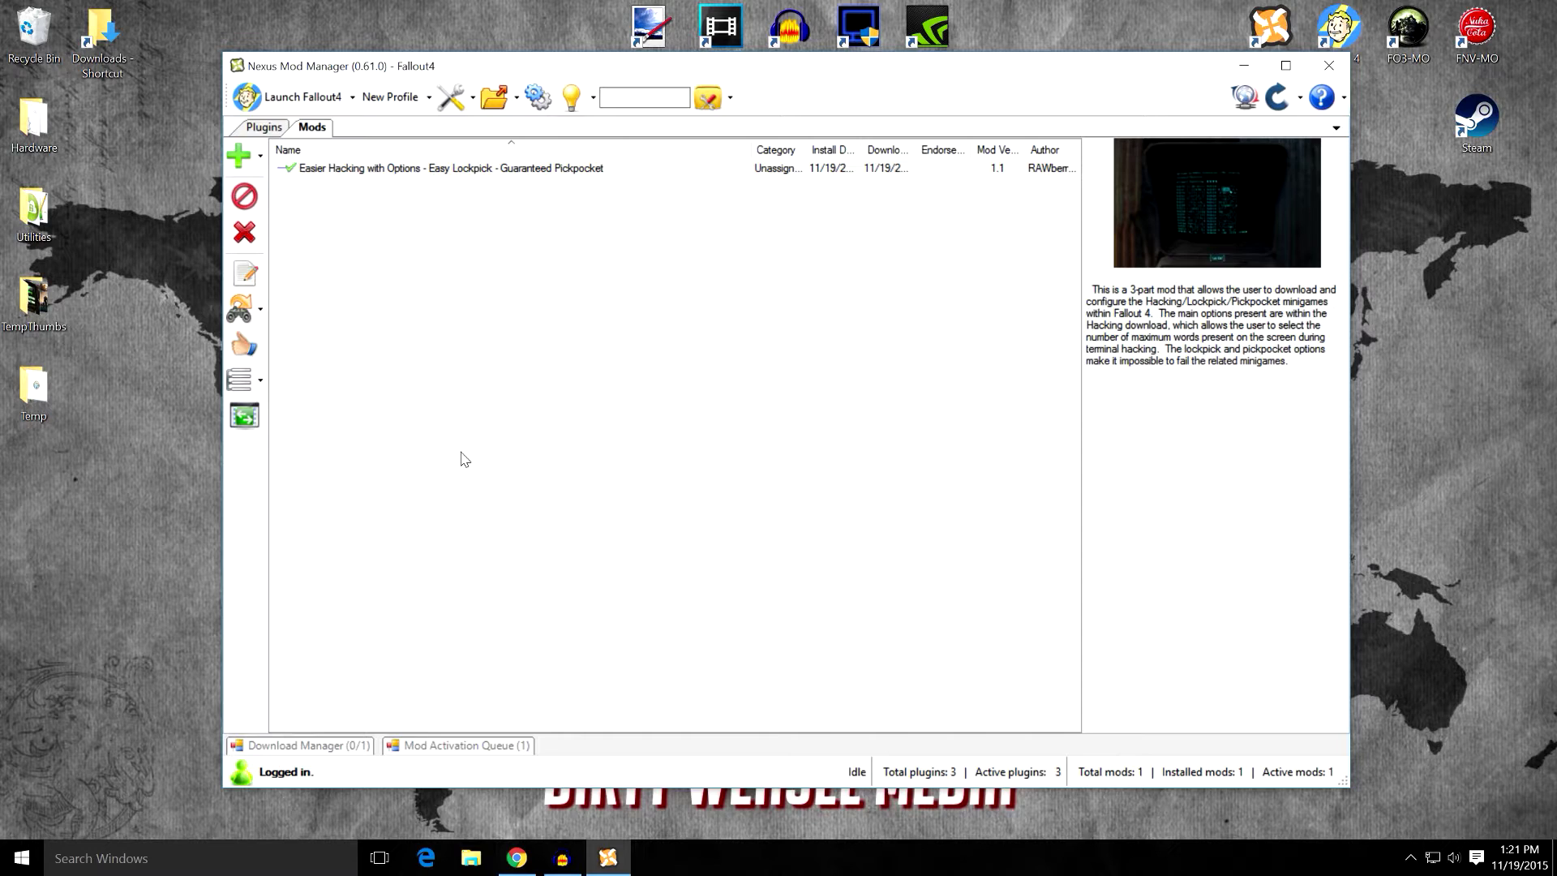
Check the plugin list and launch Fallout 4, letting the mod manager close after launching and remember that selection
click(274, 130)
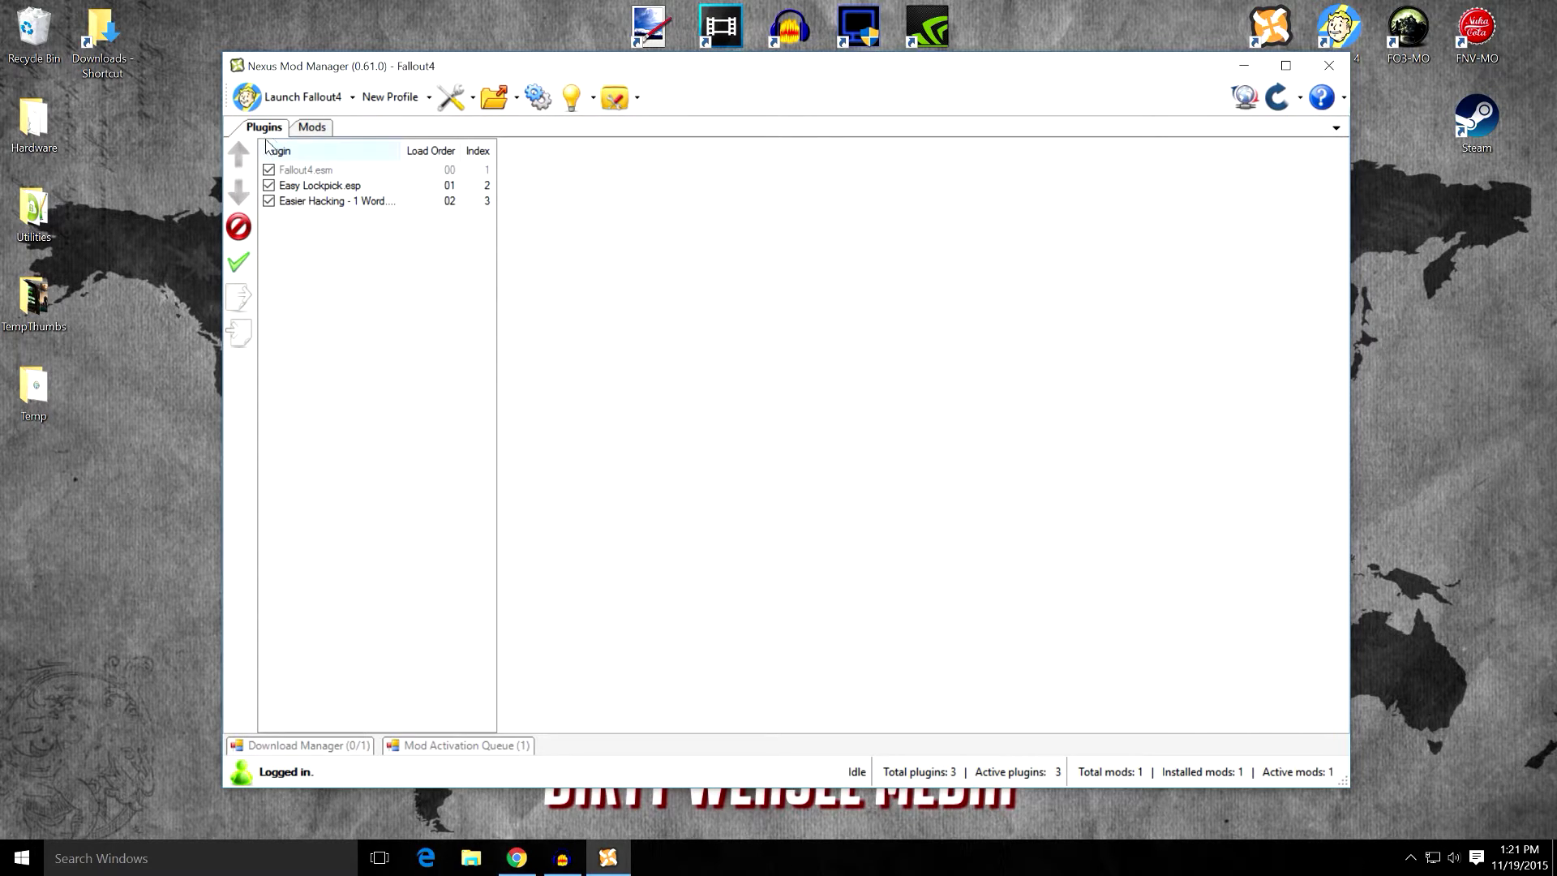
click(312, 127)
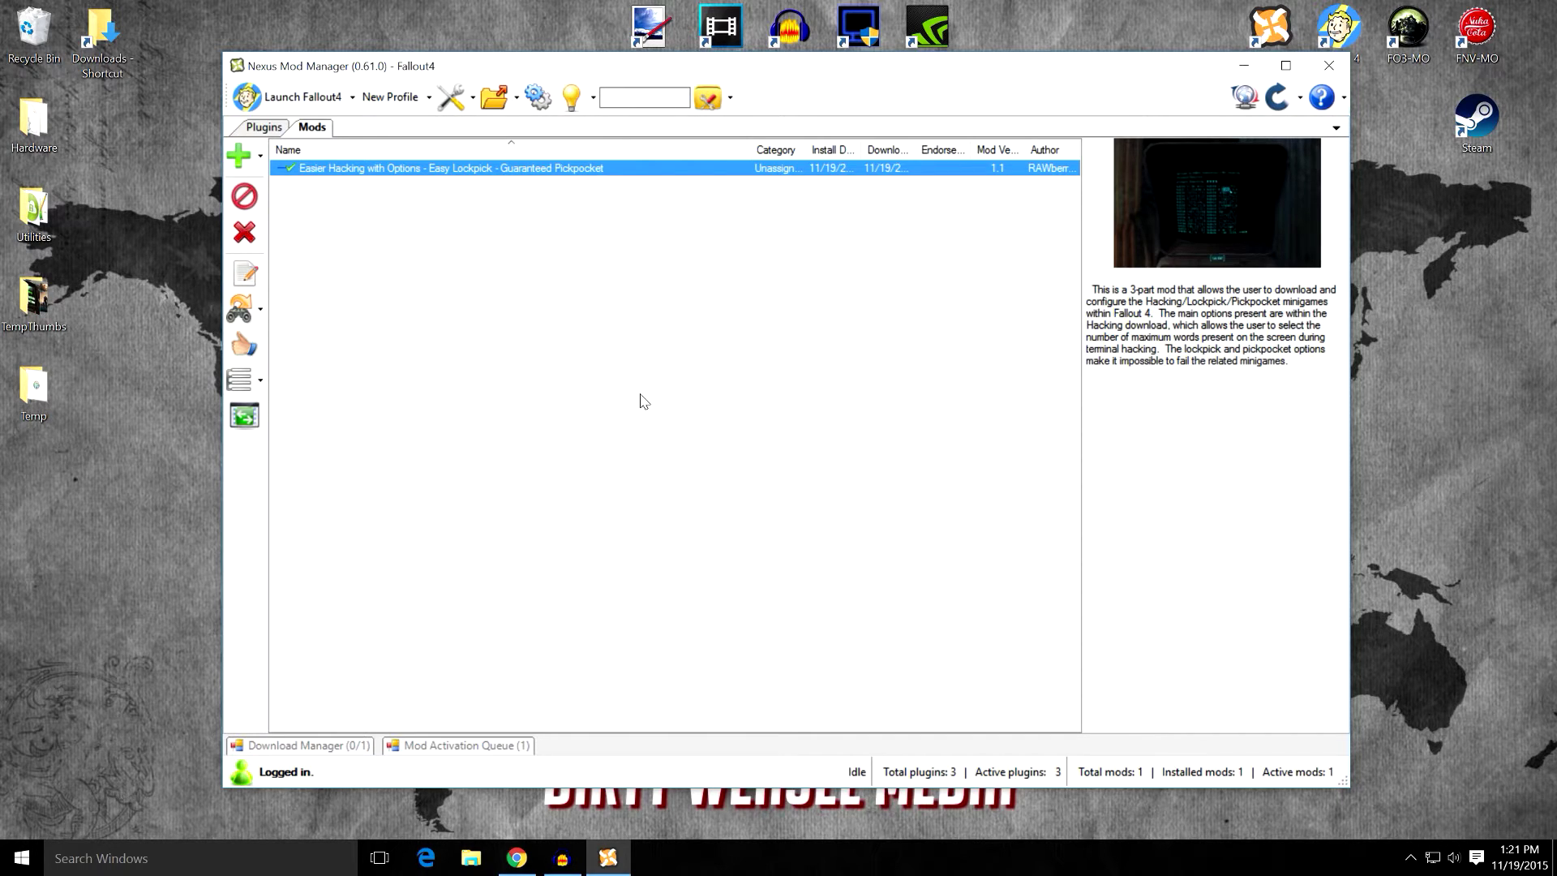
click(296, 97)
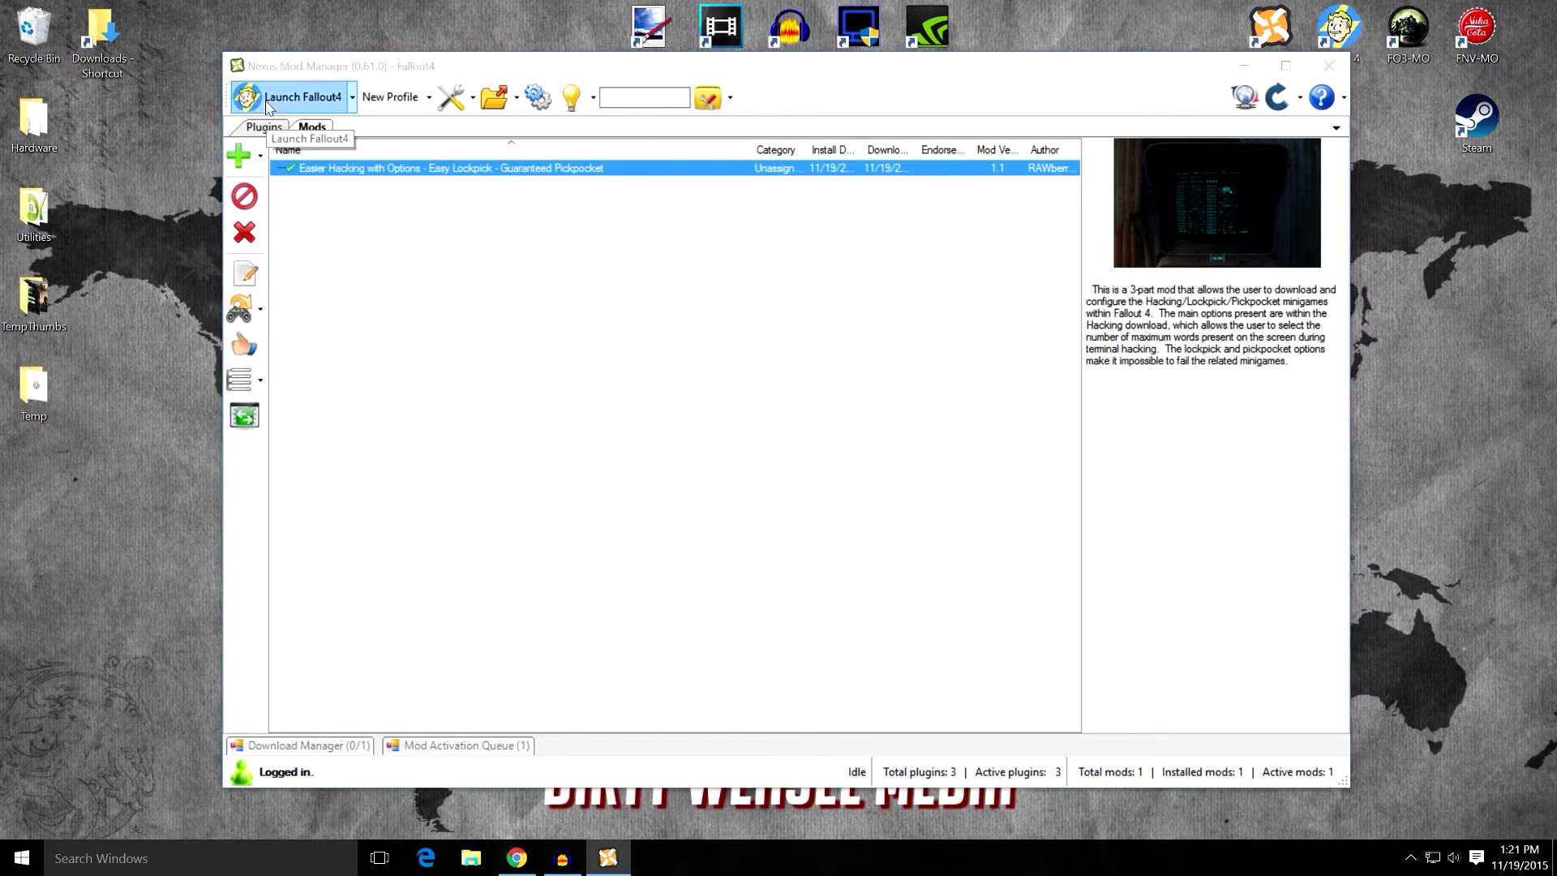
click(854, 450)
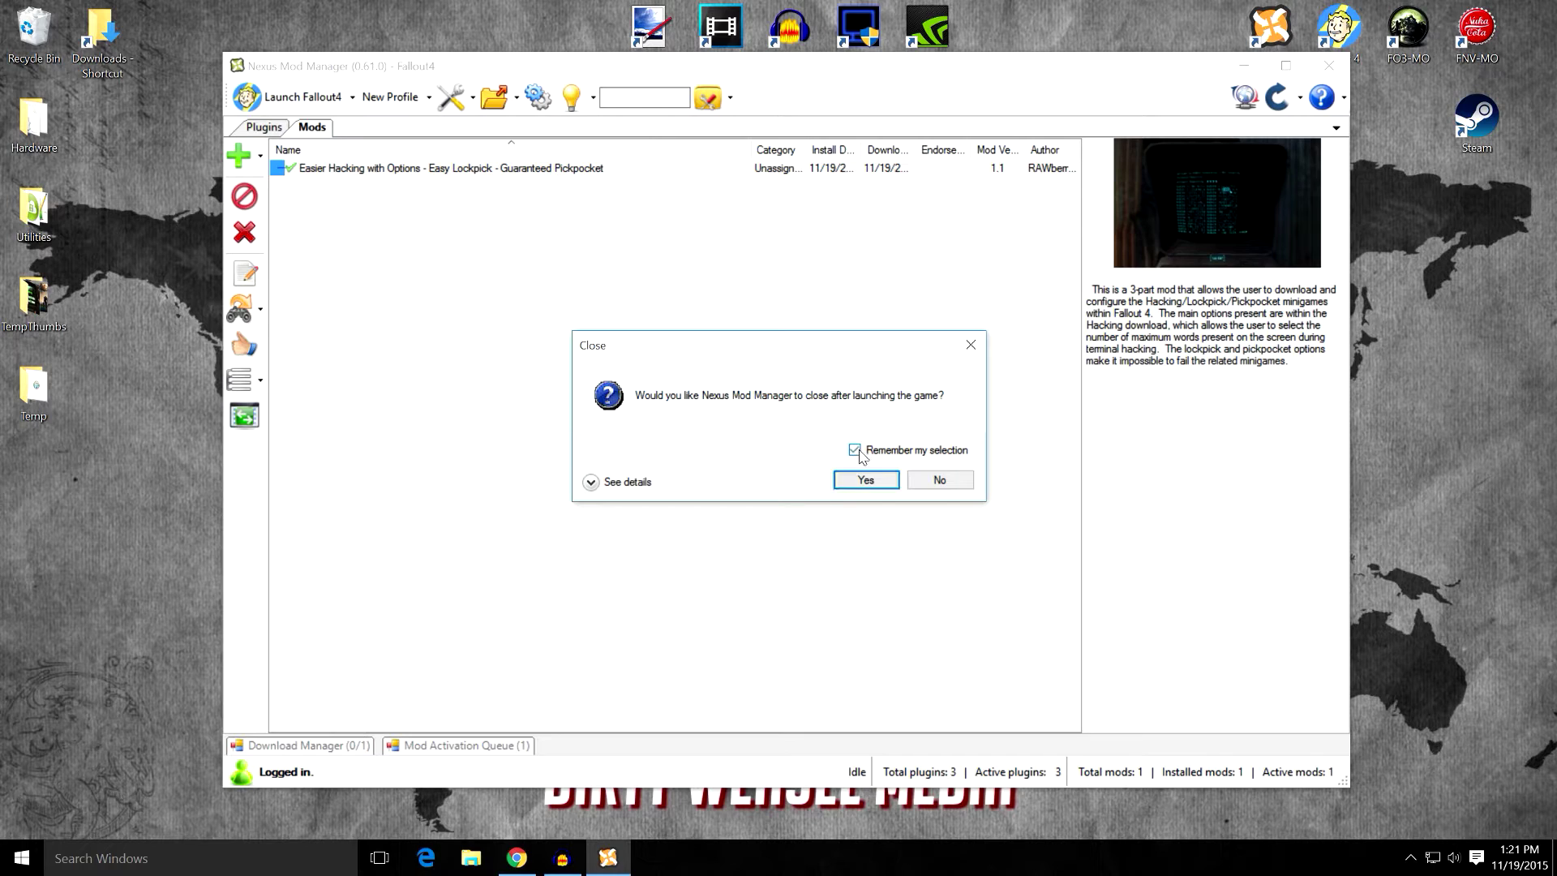
click(845, 485)
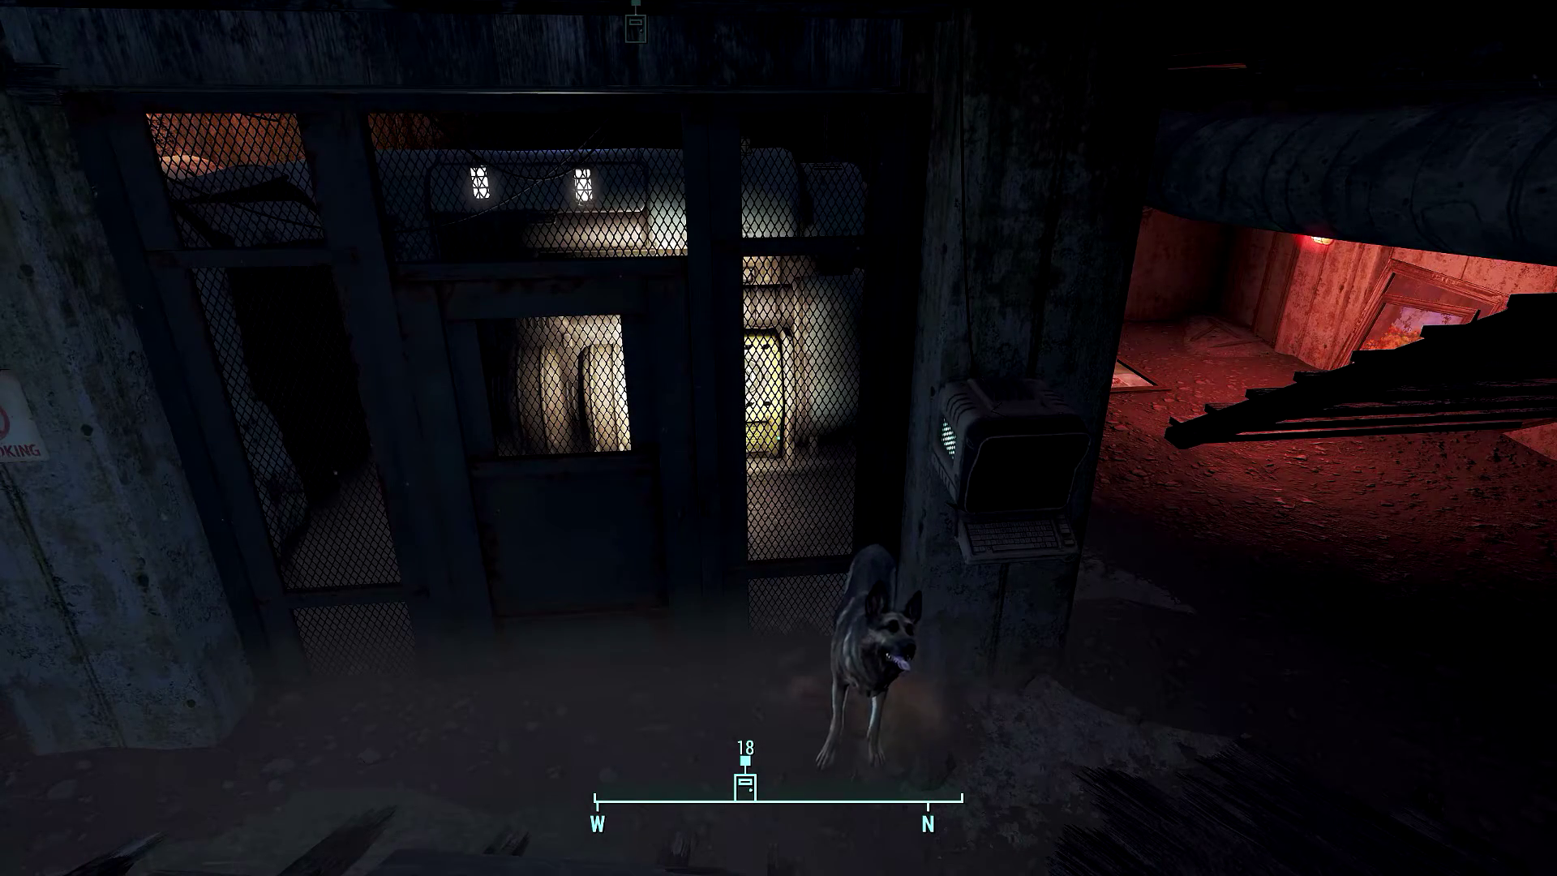
Approach the Novice-locked security gate and pick its lock with a bobby pin to test Easy Lockpick
key(w)
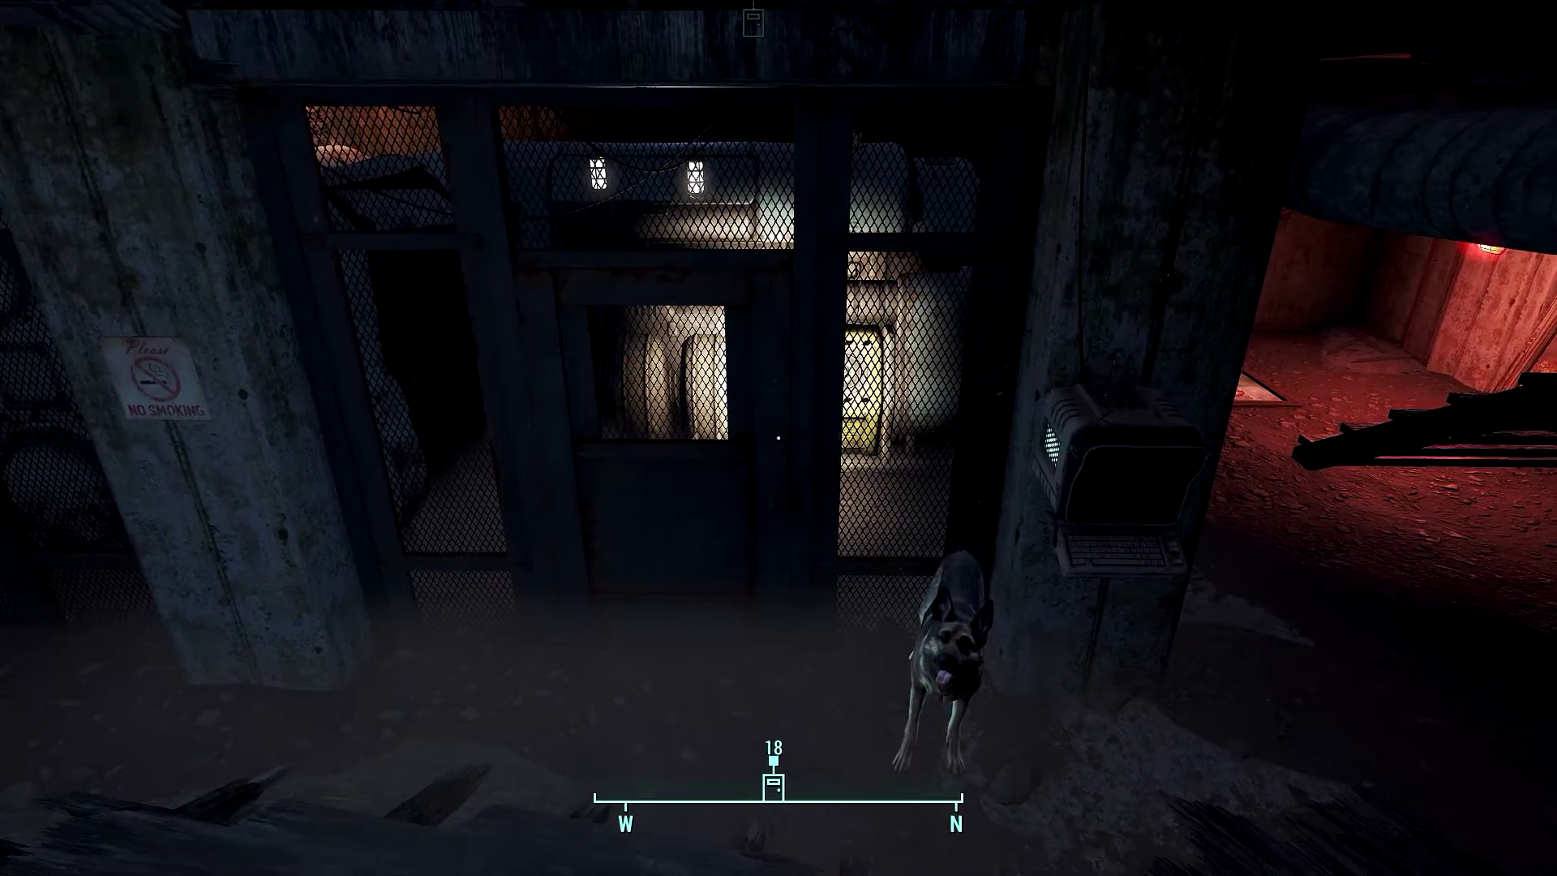
key(w)
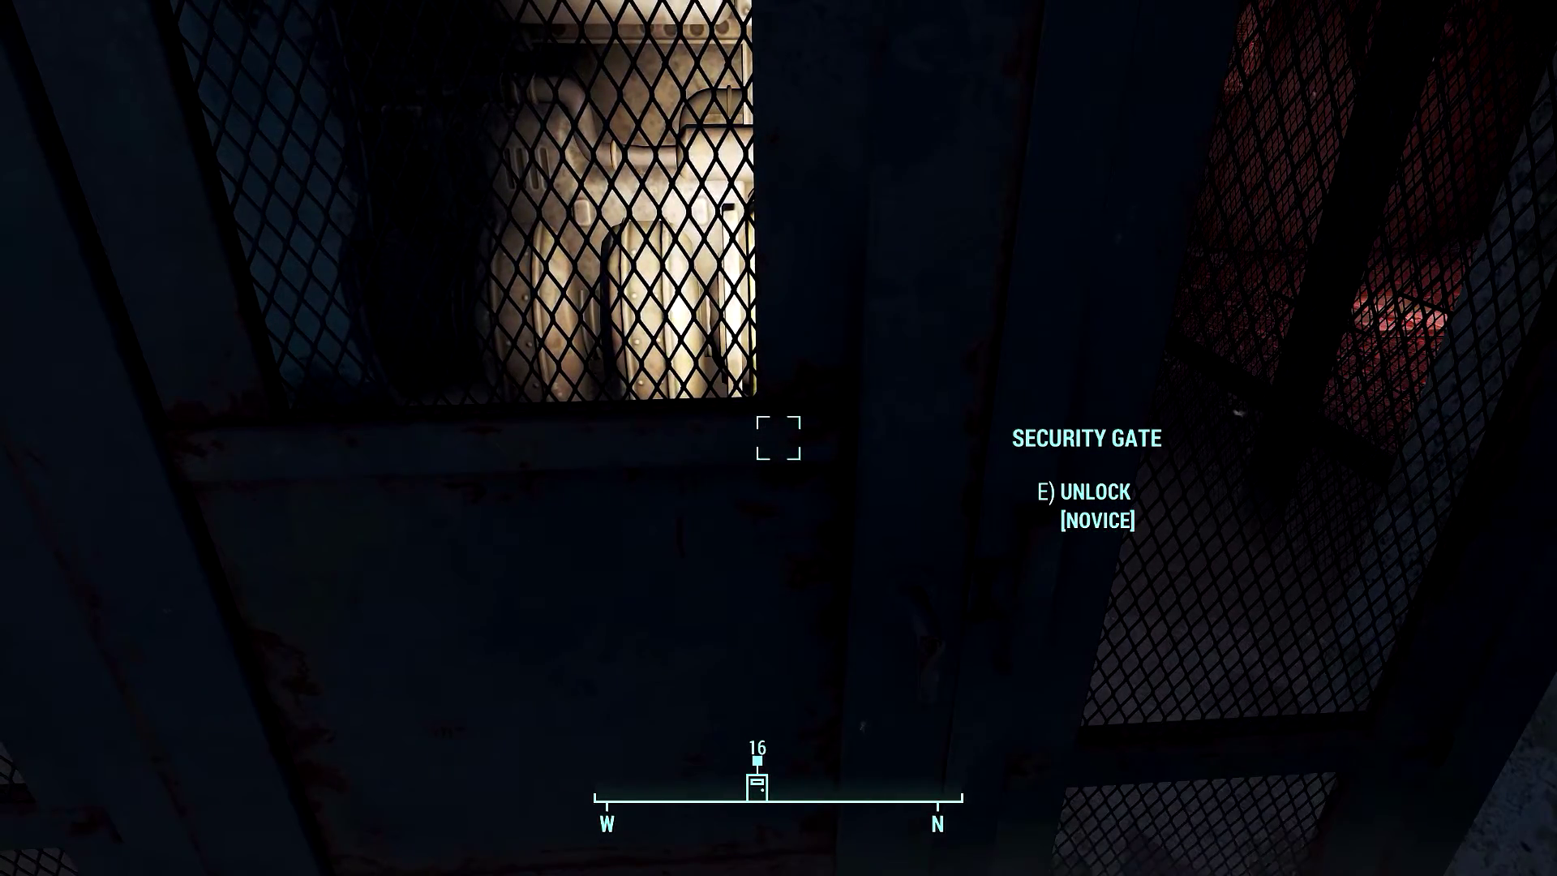
key(e)
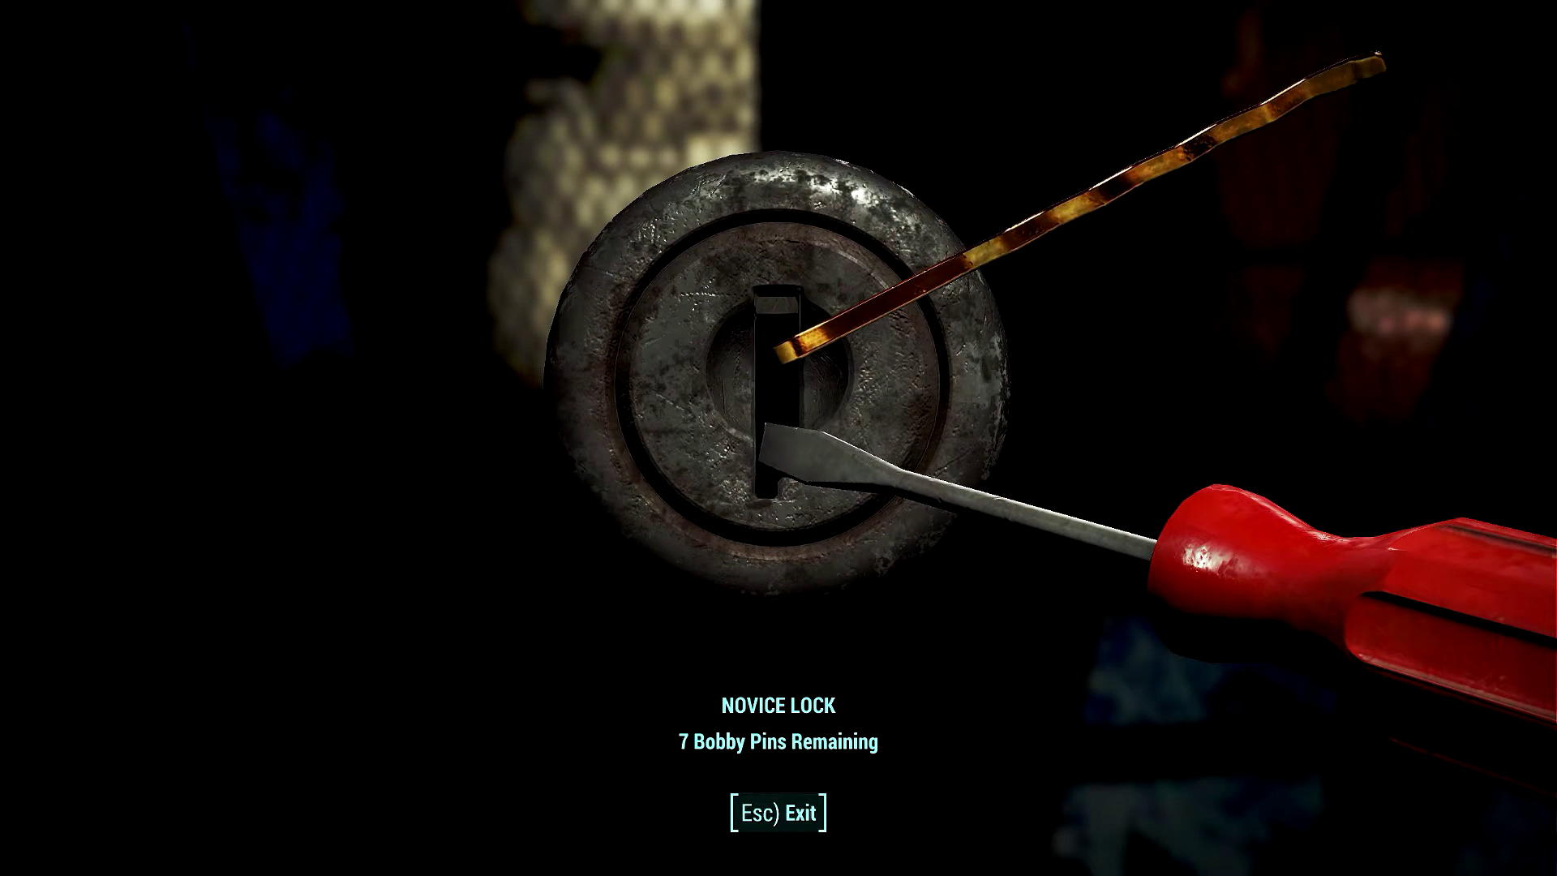
key(d)
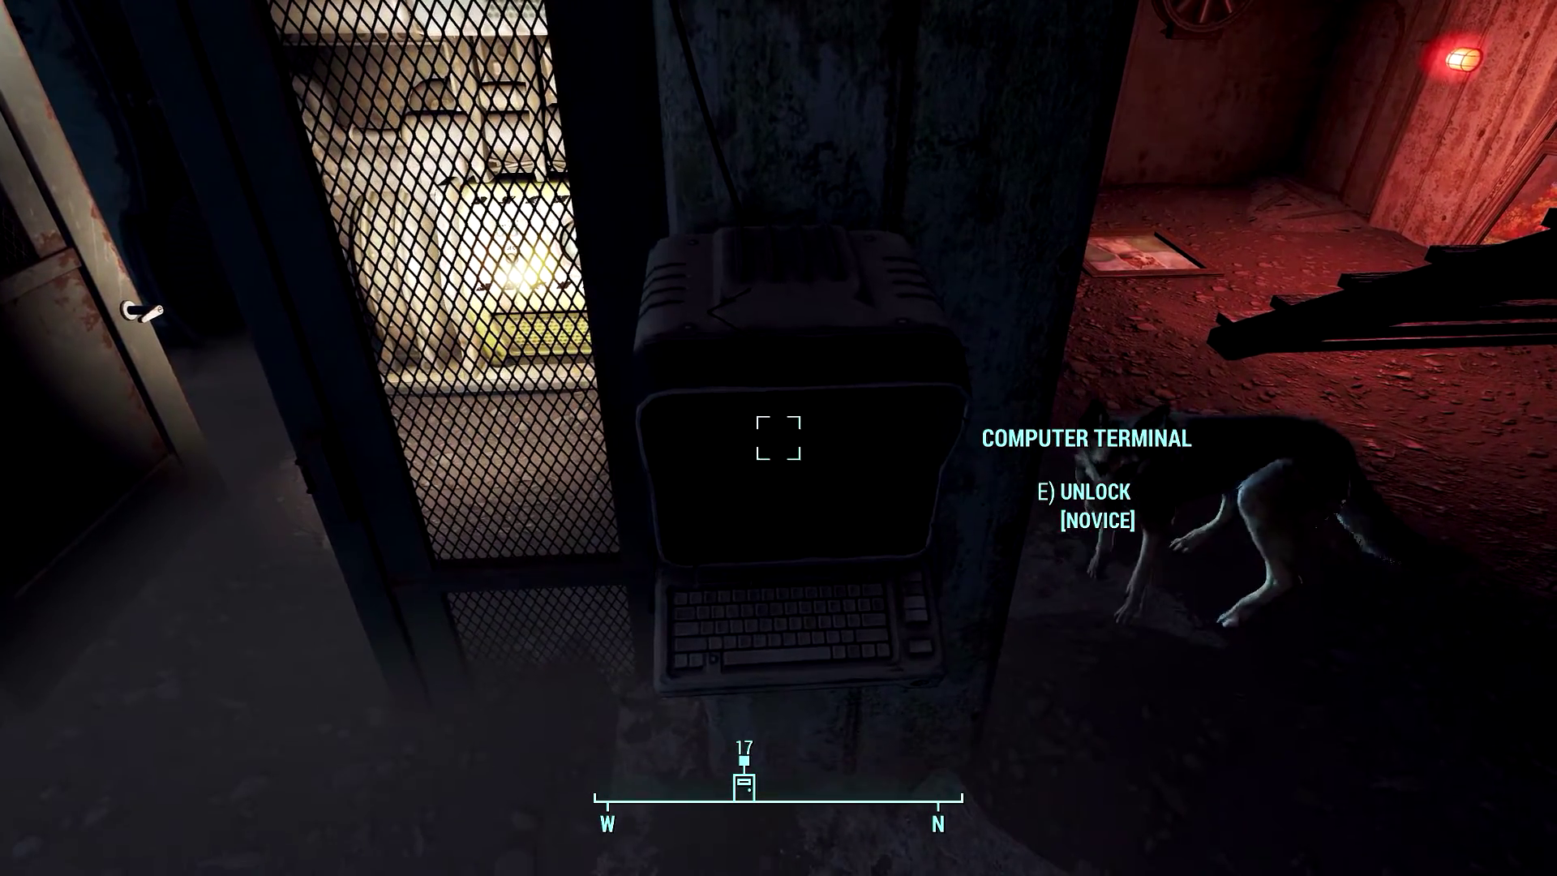
Hack the Novice computer terminal beside the gate using the only password word, choose Unlock Security Gate, and step back from the terminal
key(e)
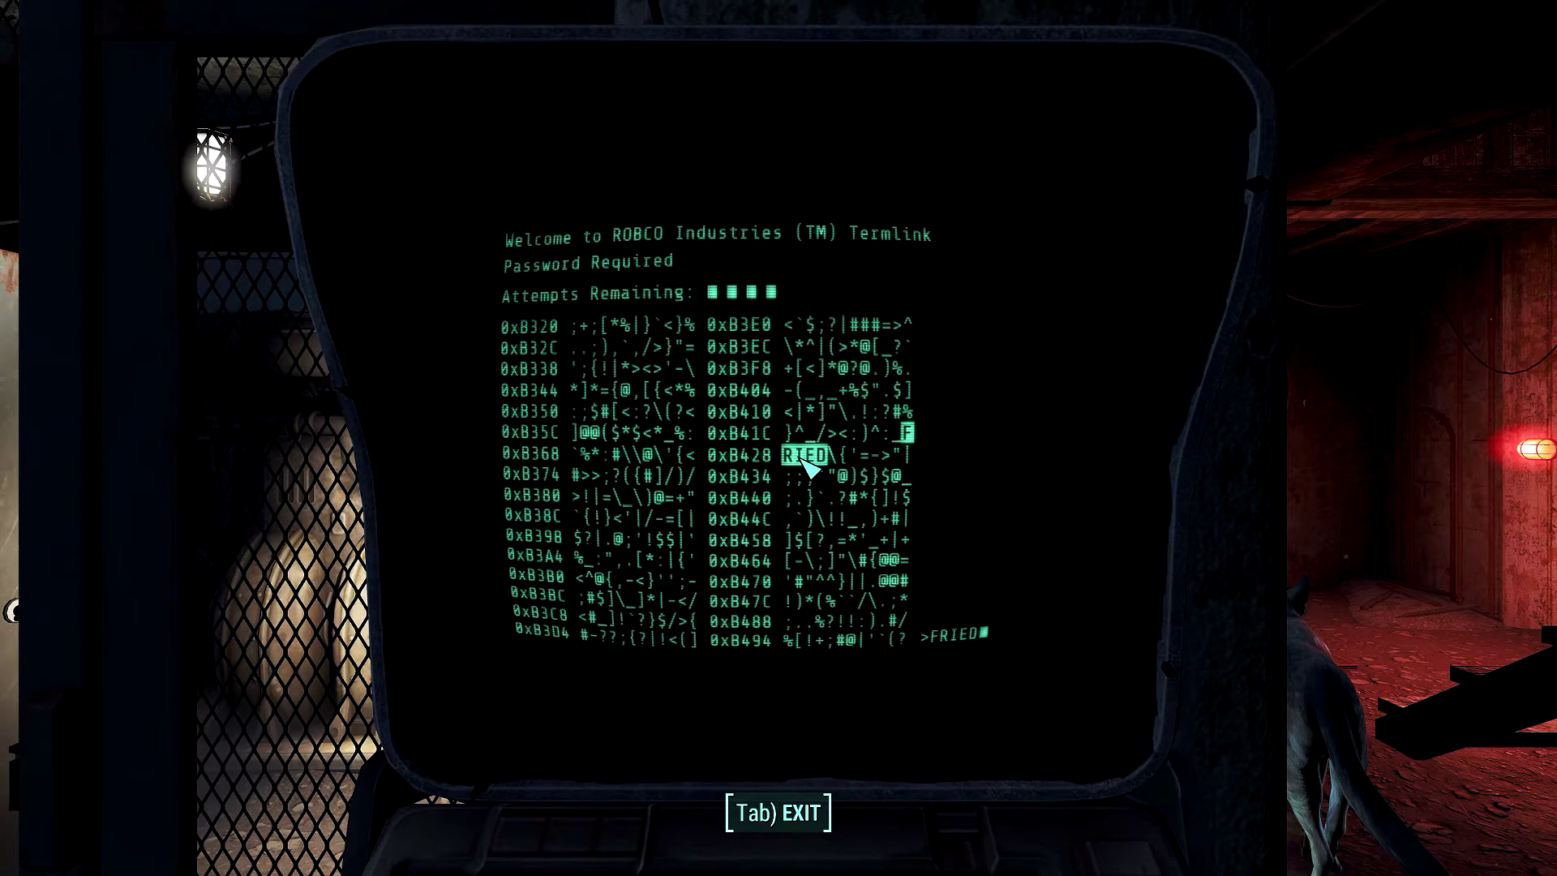
click(805, 455)
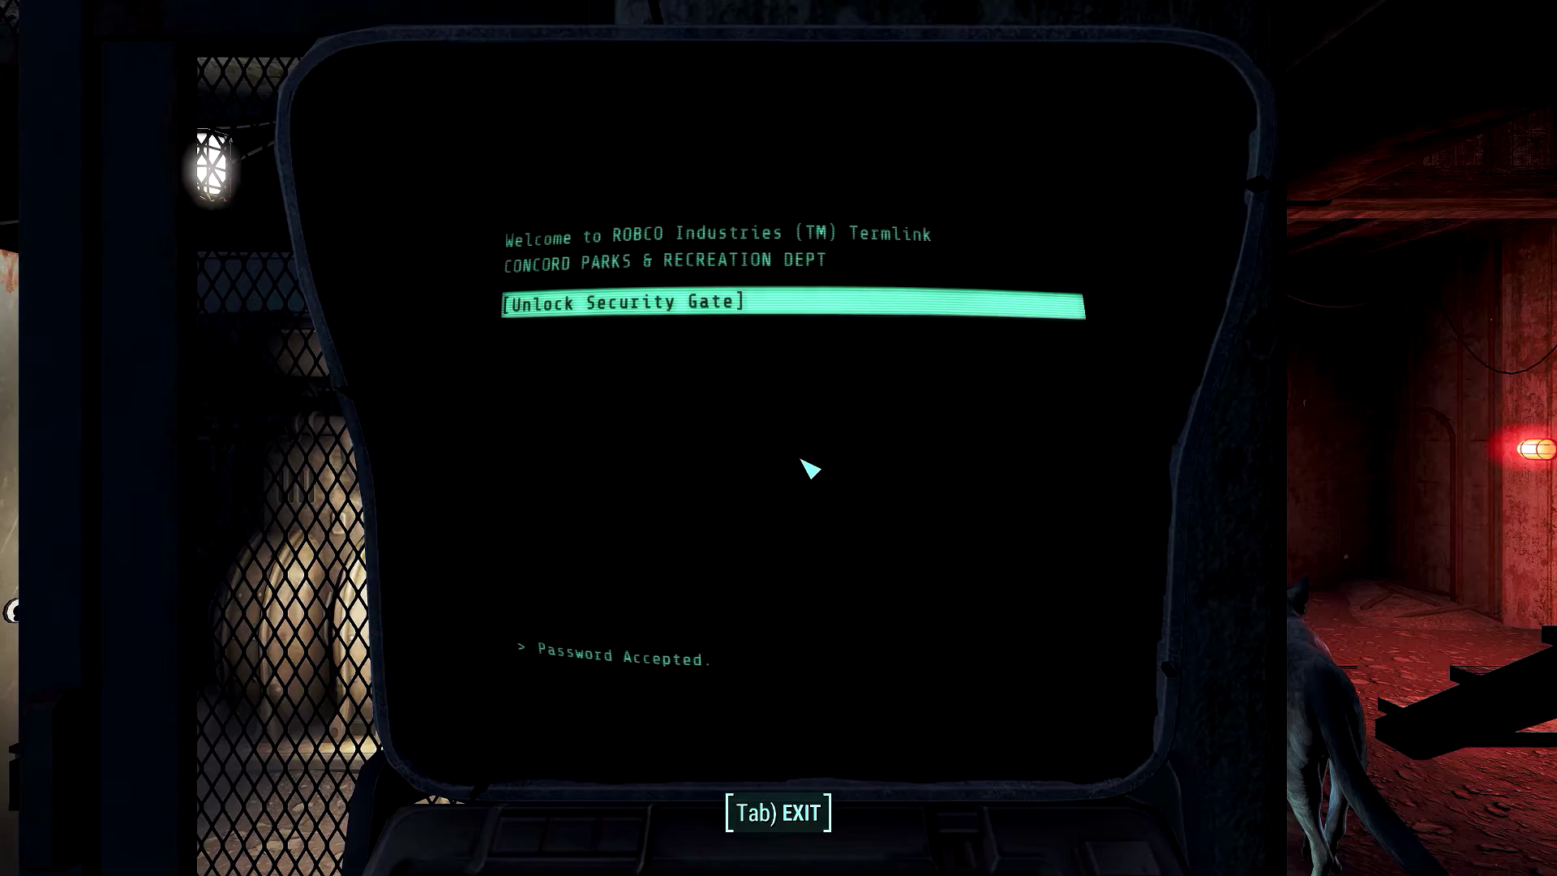
key(Return)
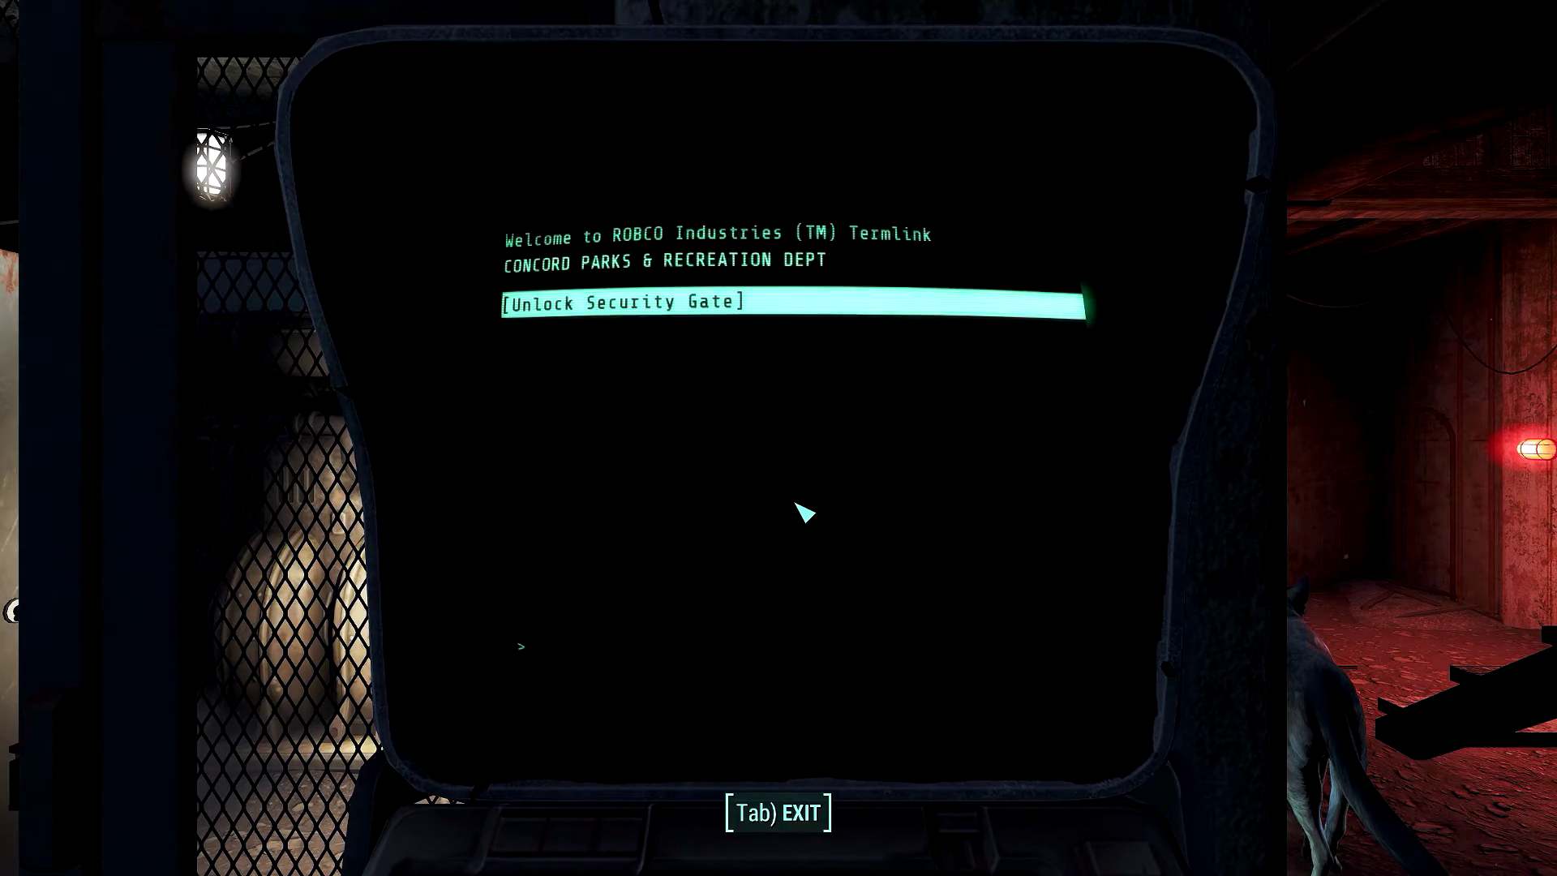
key(s)
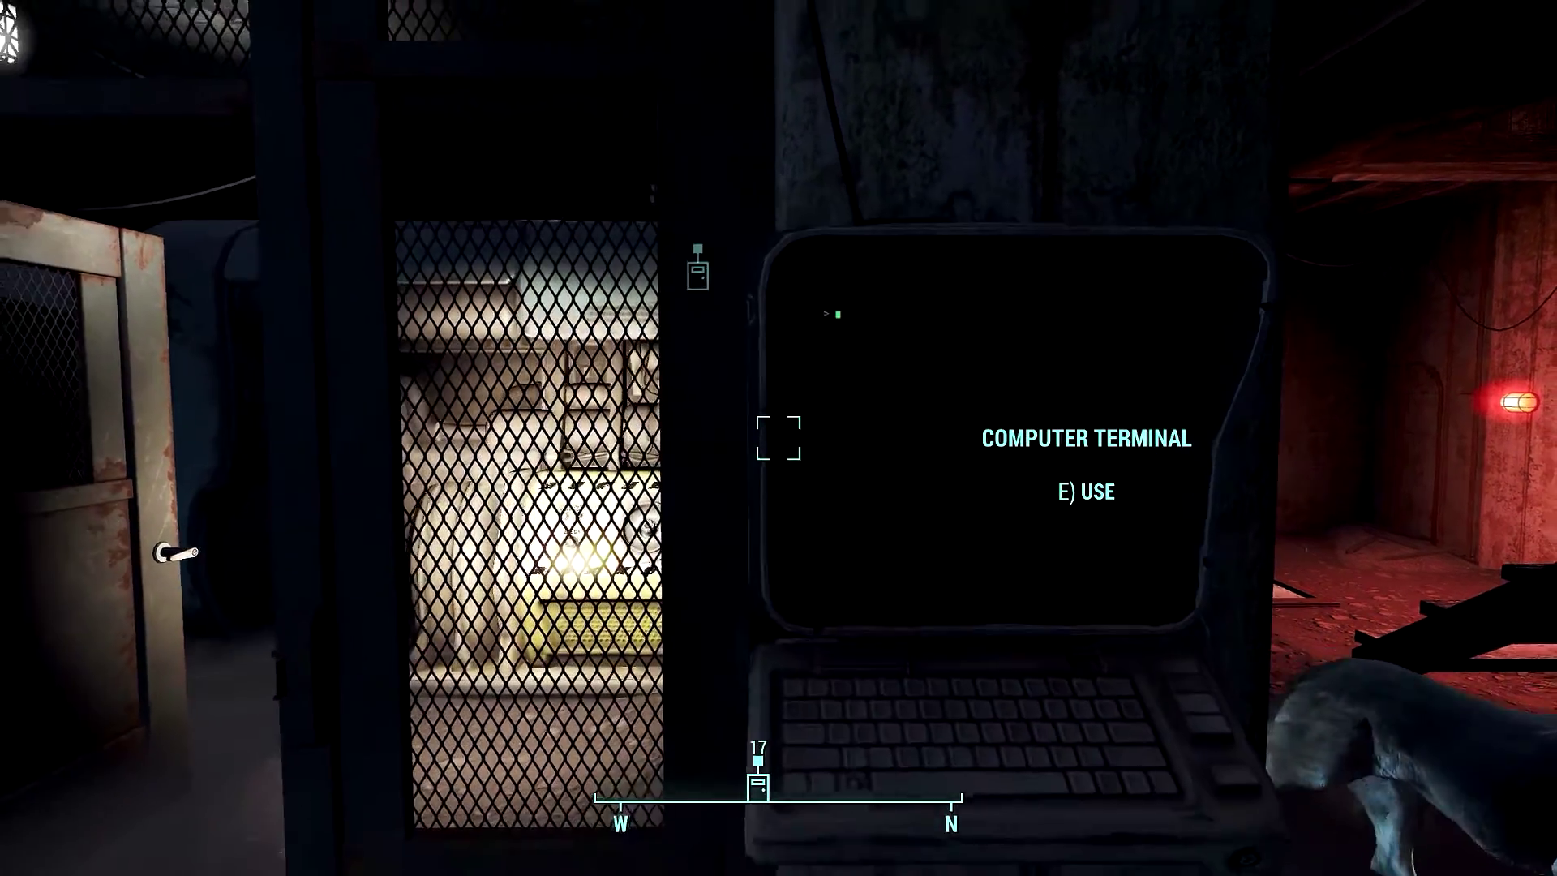
key(a)
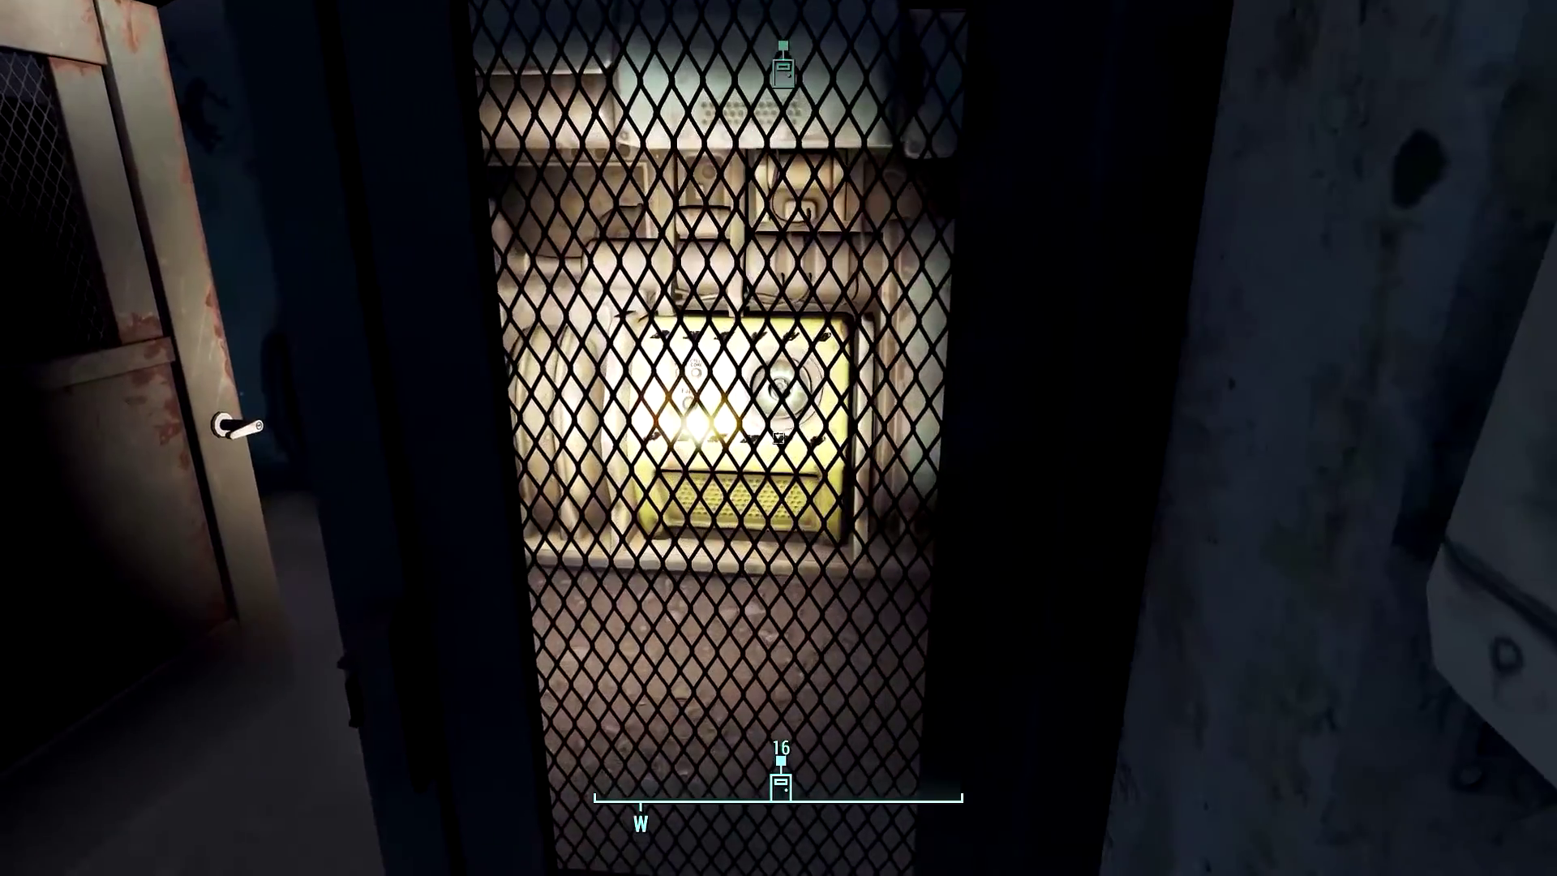
key(s)
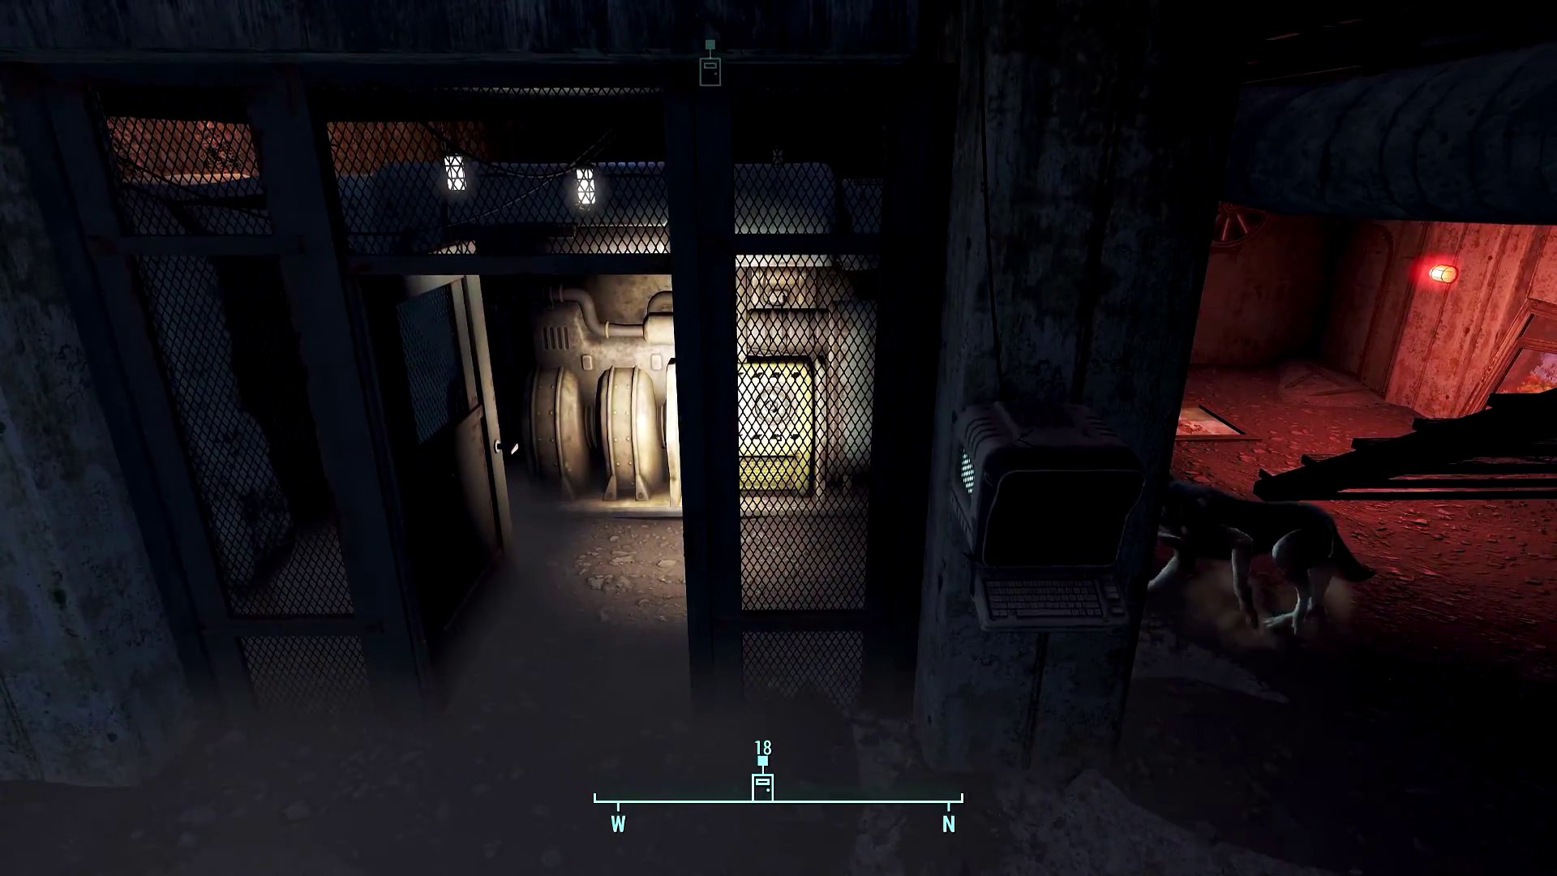